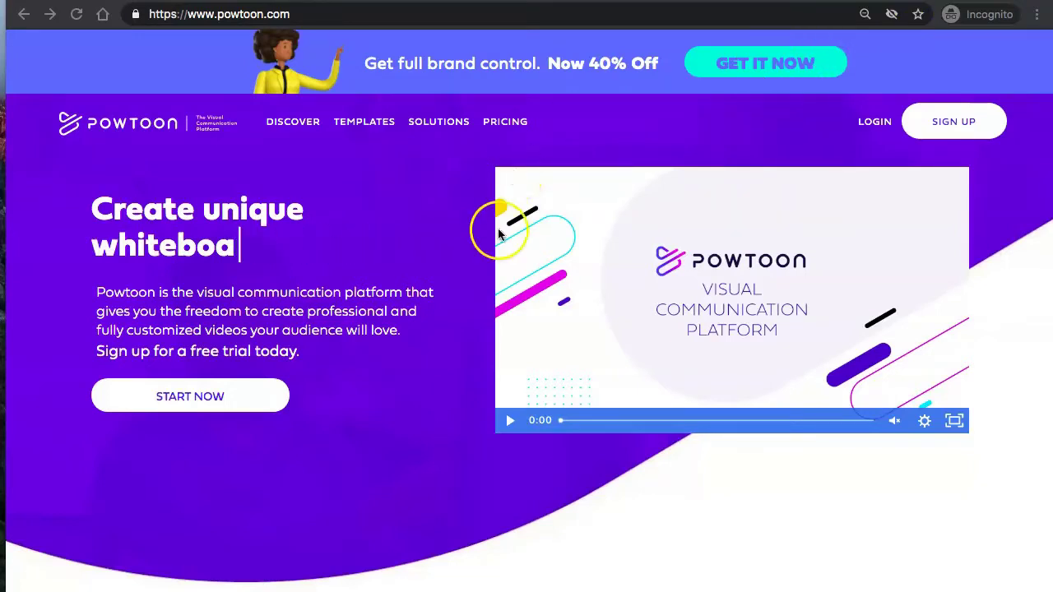
- Play the homepage promo video, then scroll to the 'Why Visual Communications? Why Powtoon?' section
{"action": "left_click", "coordinate": [510, 421]}
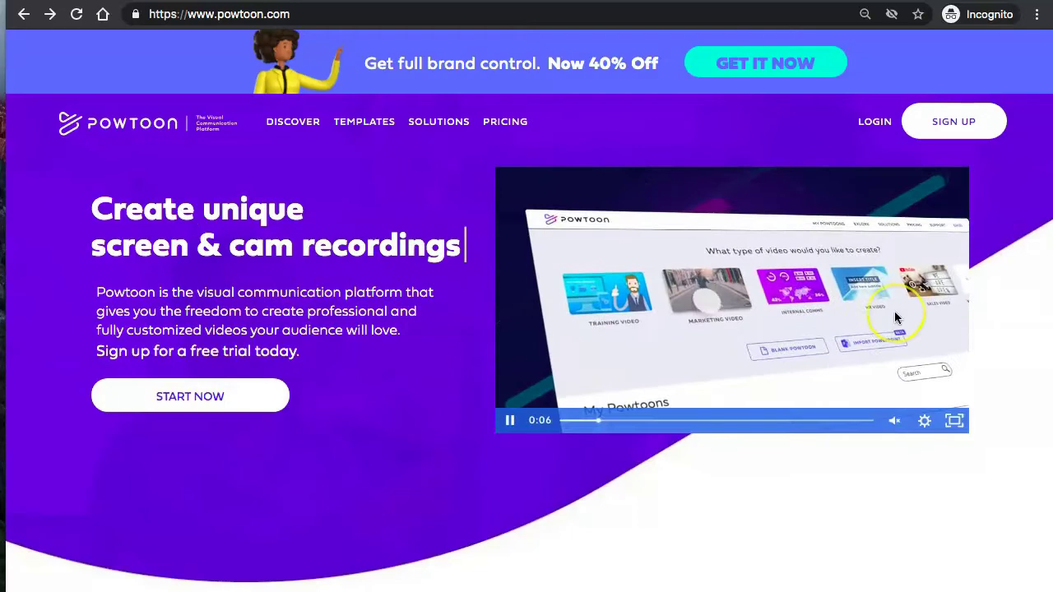
{"action": "scroll", "coordinate": [895, 311], "scroll_direction": "down", "scroll_amount": 4}
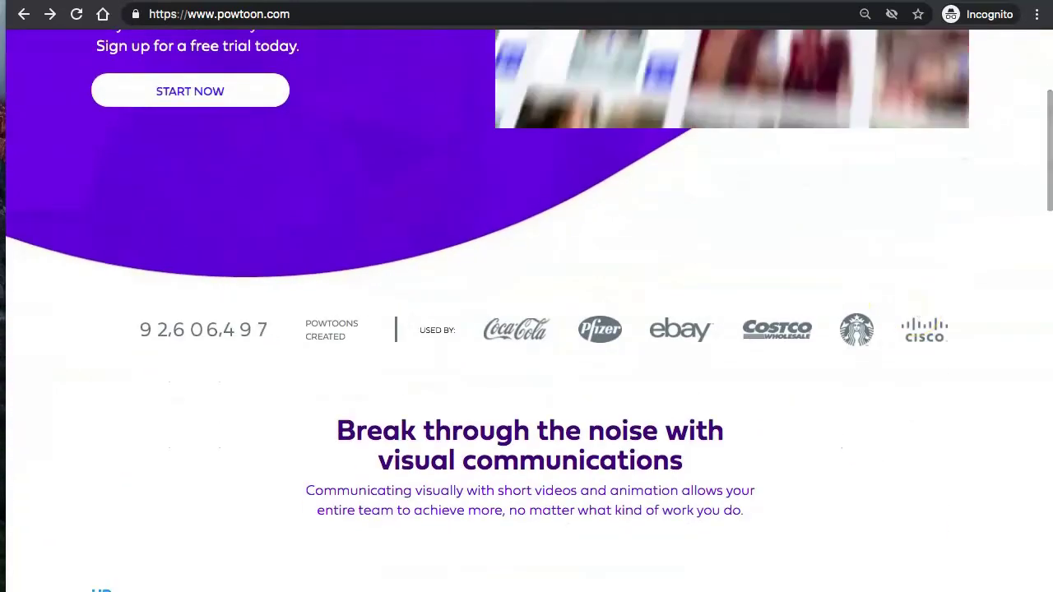
{"action": "scroll", "coordinate": [973, 250], "scroll_direction": "down", "scroll_amount": 2}
{"action": "scroll", "coordinate": [972, 249], "scroll_direction": "down", "scroll_amount": 3}
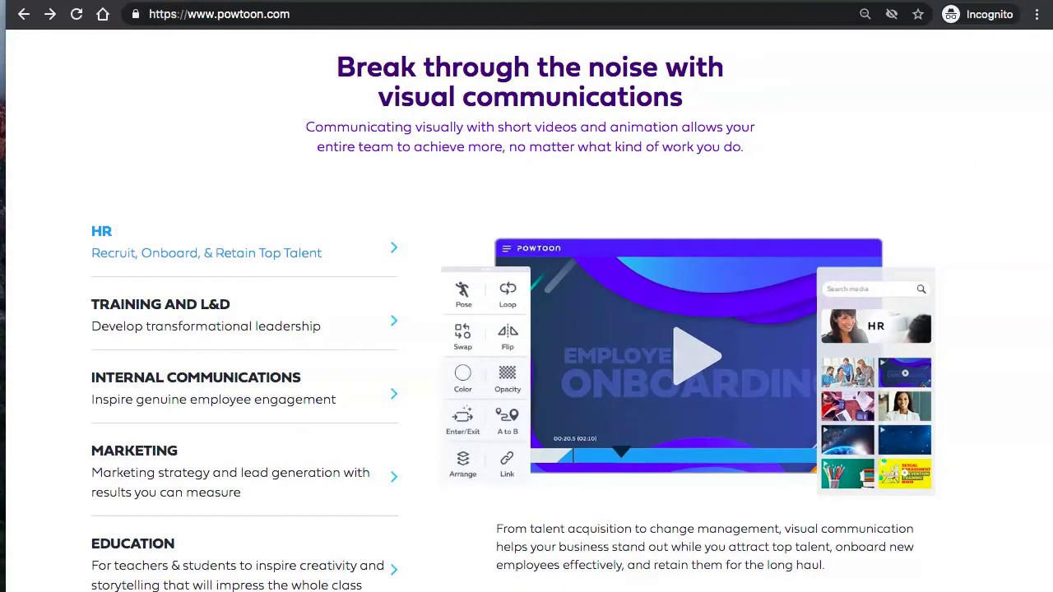
{"action": "scroll", "coordinate": [1004, 168], "scroll_direction": "down", "scroll_amount": 3}
{"action": "scroll", "coordinate": [1003, 161], "scroll_direction": "down", "scroll_amount": 3}
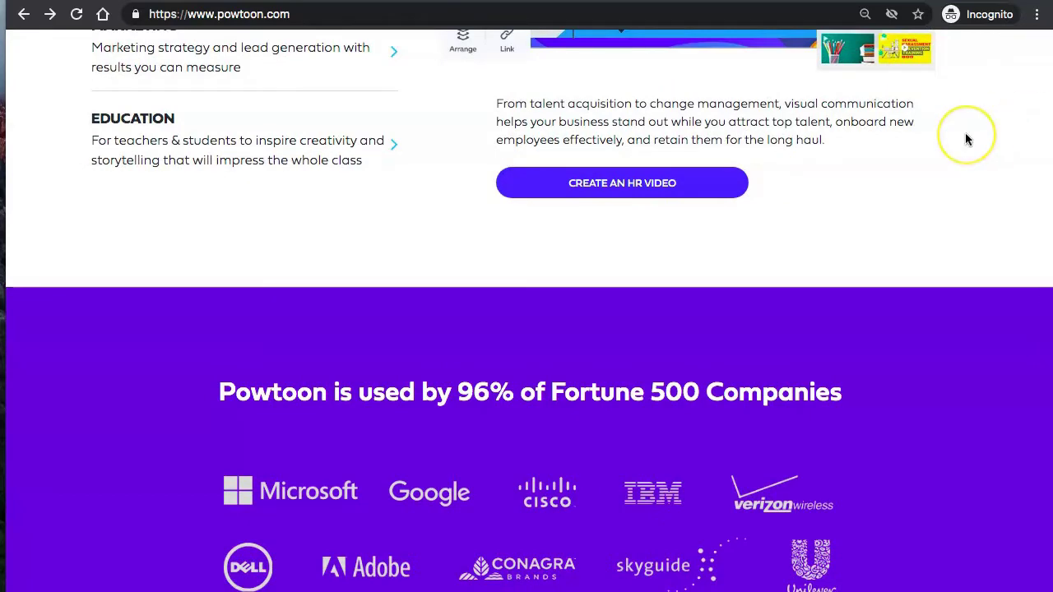
{"action": "scroll", "coordinate": [966, 134], "scroll_direction": "down", "scroll_amount": 3}
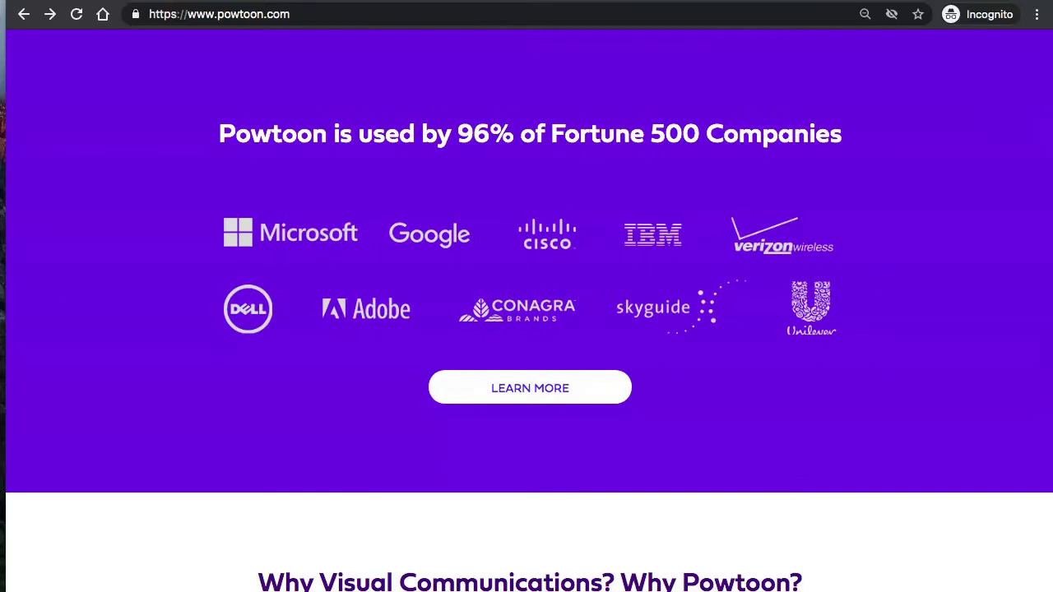
{"action": "scroll", "coordinate": [1011, 144], "scroll_direction": "down", "scroll_amount": 2}
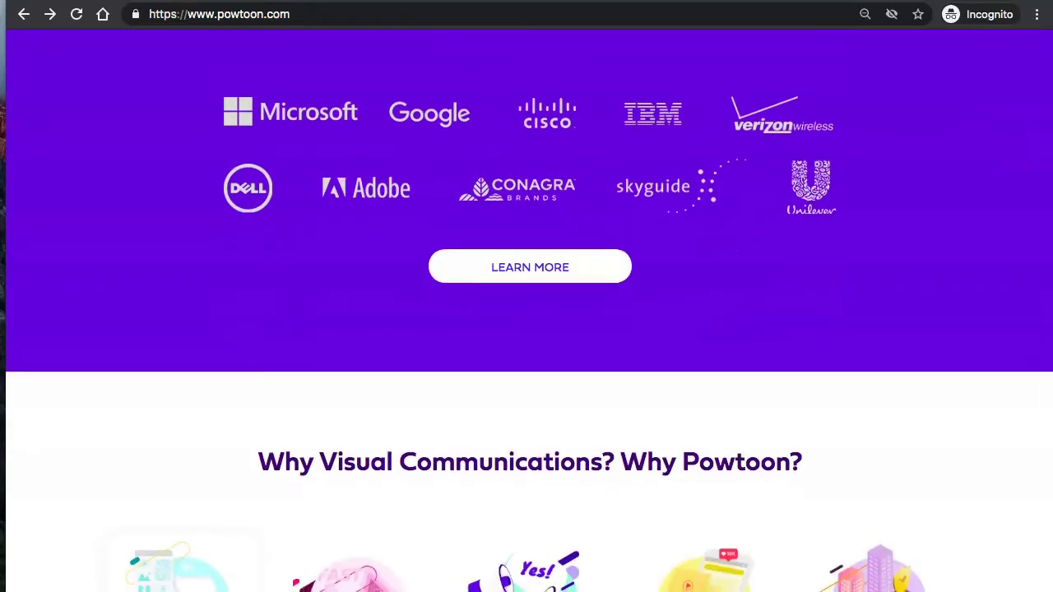
{"action": "scroll", "coordinate": [913, 141], "scroll_direction": "down", "scroll_amount": 4}
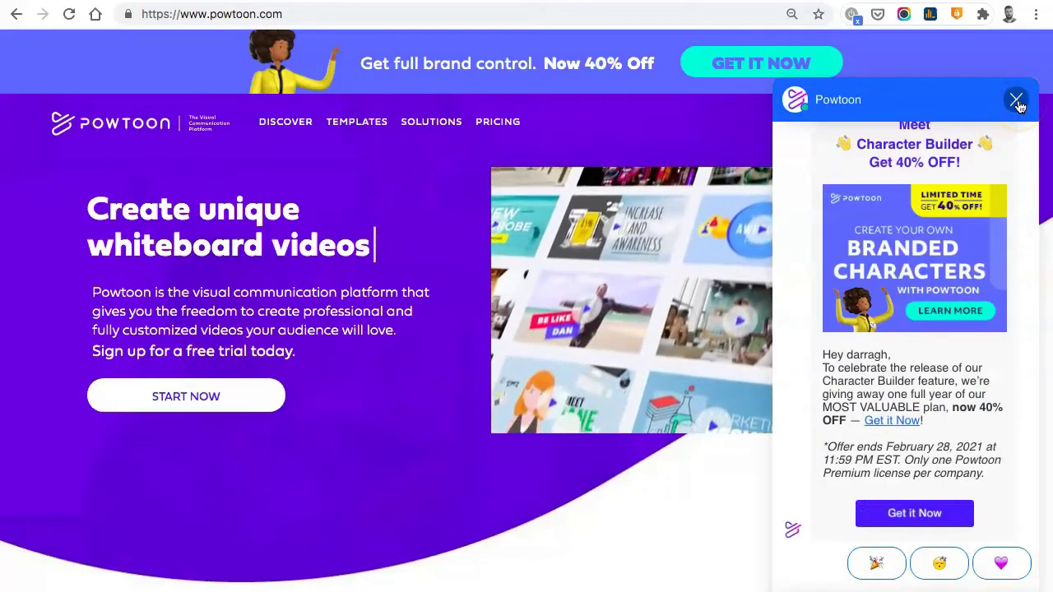
- Close the promotional chat panel and go to the signed-in Powtoon home dashboard
{"action": "left_click", "coordinate": [1017, 100]}
{"action": "left_click", "coordinate": [942, 119]}
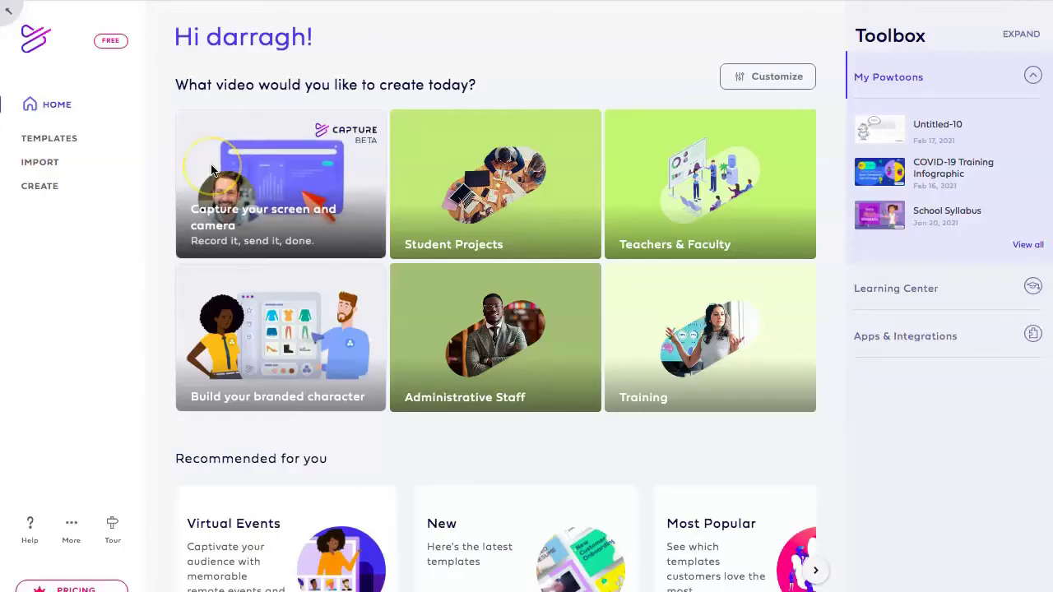
- Open the Templates gallery and preview the Change Management Guide template
{"action": "left_click", "coordinate": [344, 104]}
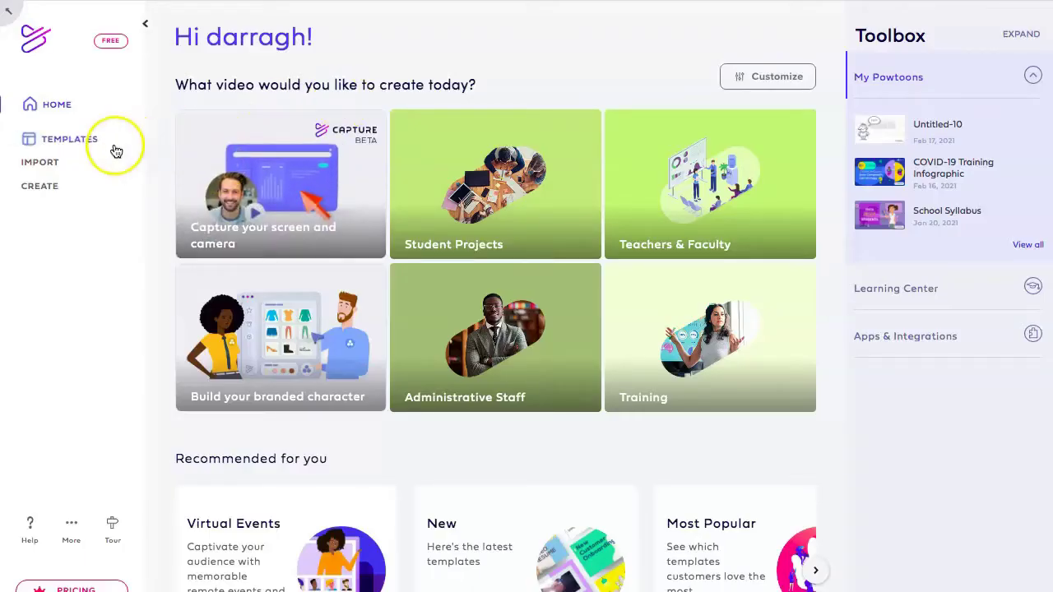
{"action": "left_click", "coordinate": [64, 142]}
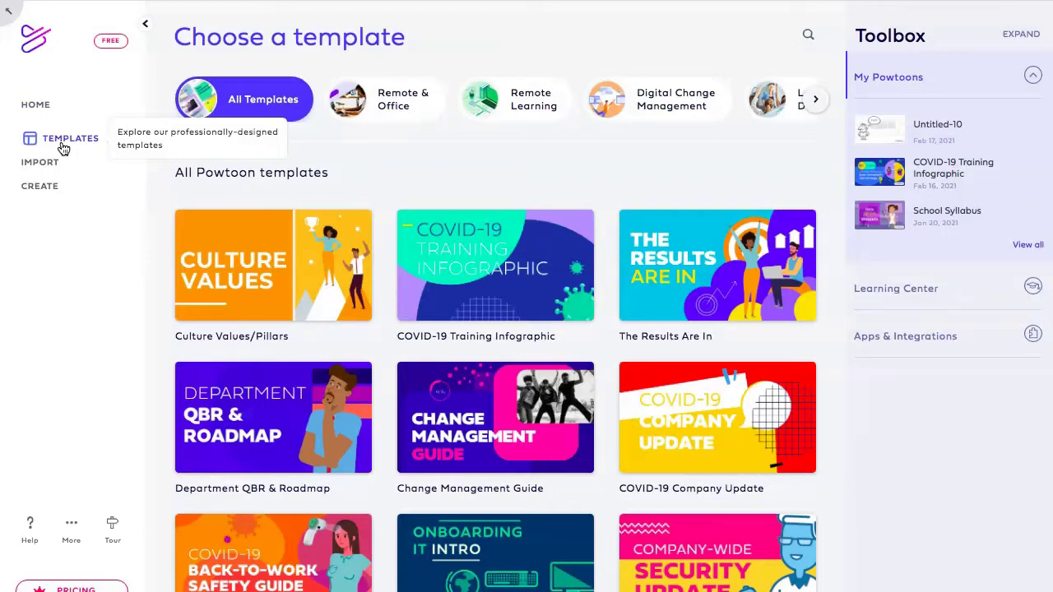
{"action": "left_click", "coordinate": [65, 142]}
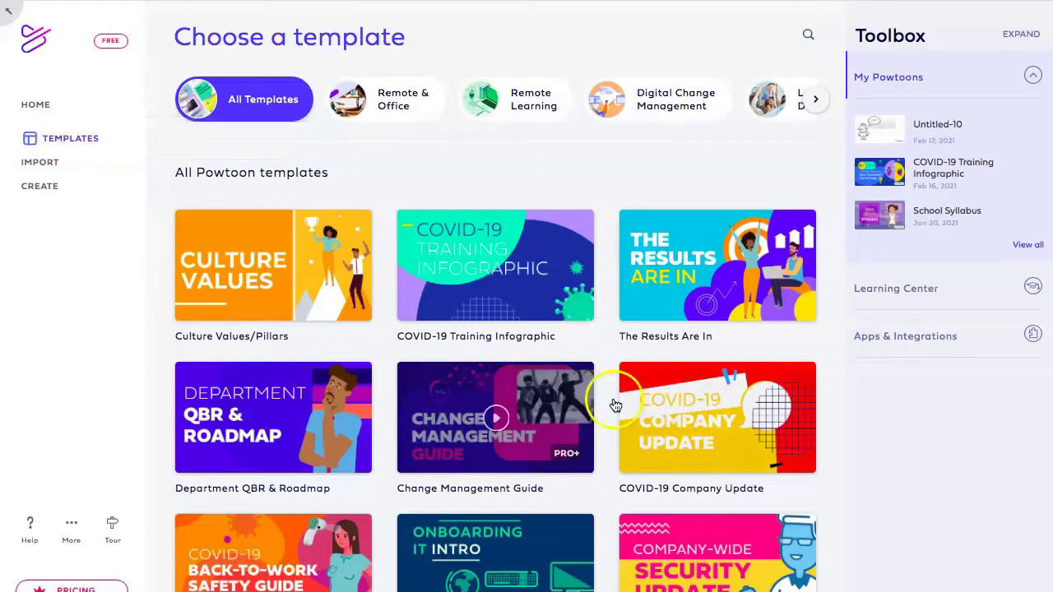
{"action": "left_click", "coordinate": [531, 399]}
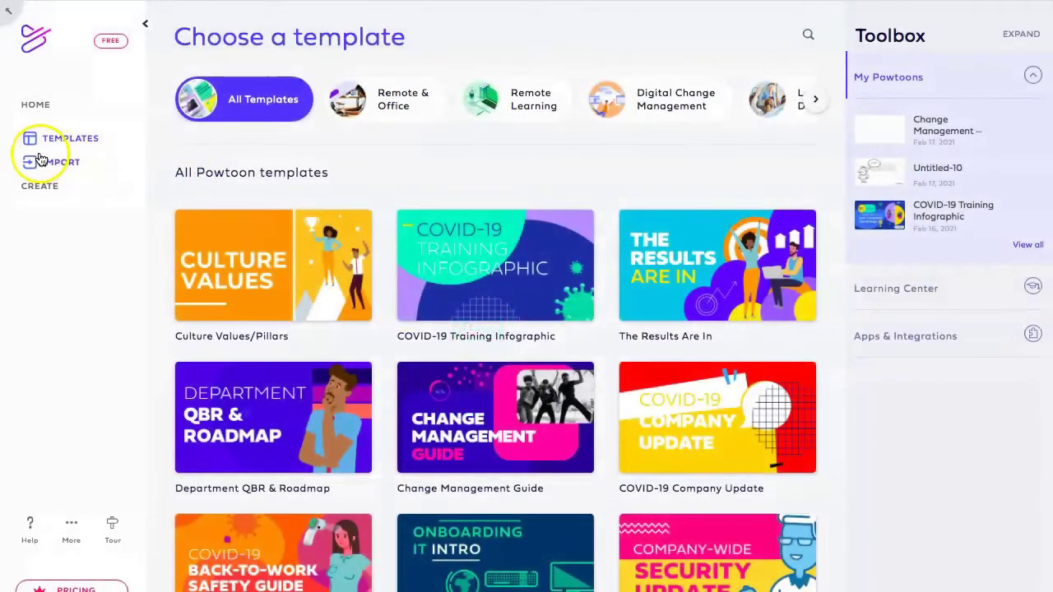
- Open Import, choose the Import PPTX card, and browse local files for a PPTX to upload
{"action": "left_click", "coordinate": [39, 161]}
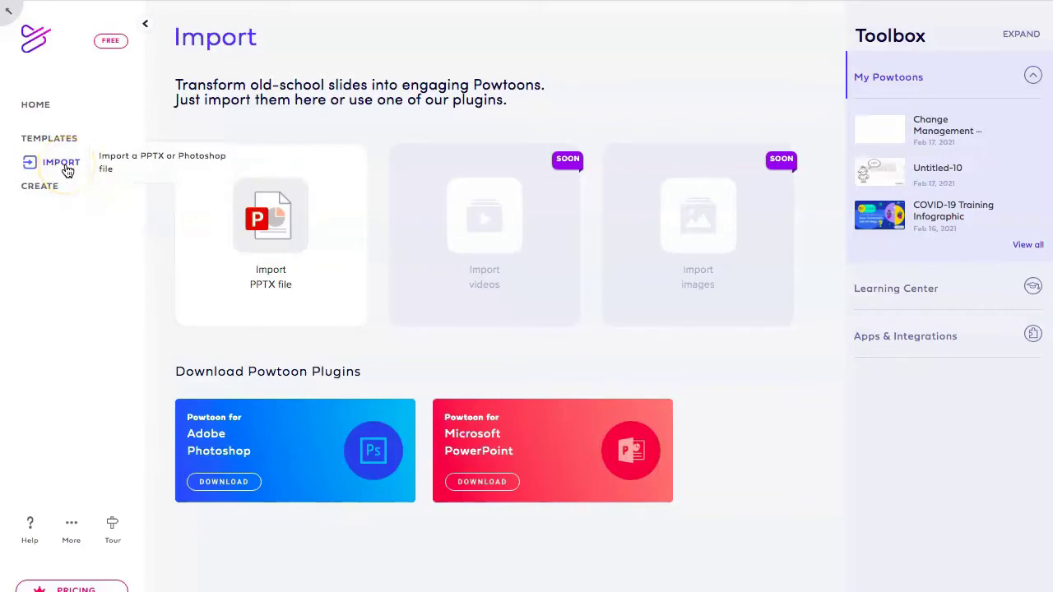
{"action": "left_click", "coordinate": [284, 251]}
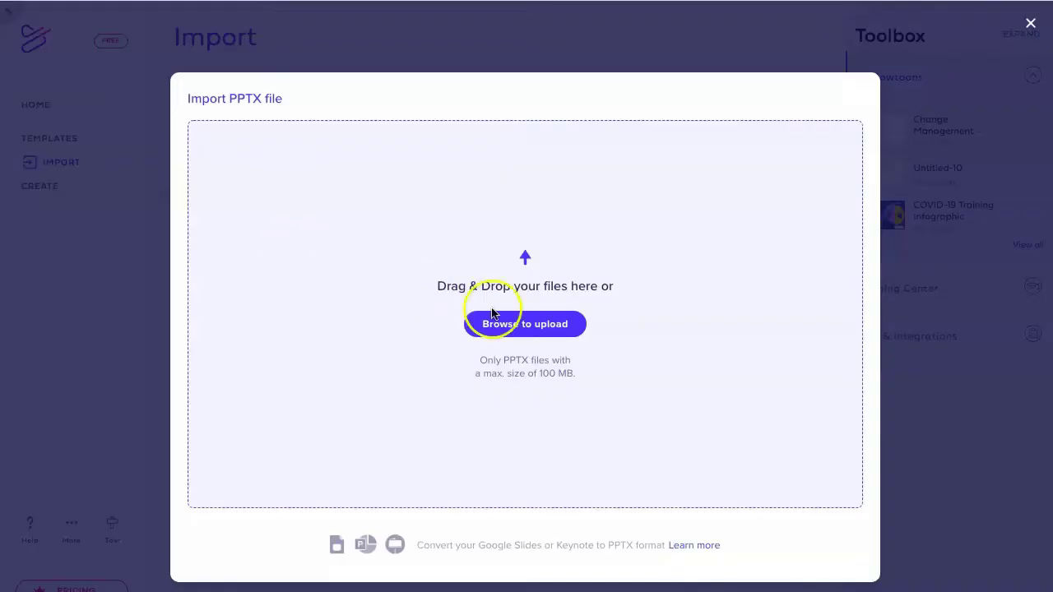
{"action": "left_click", "coordinate": [520, 327]}
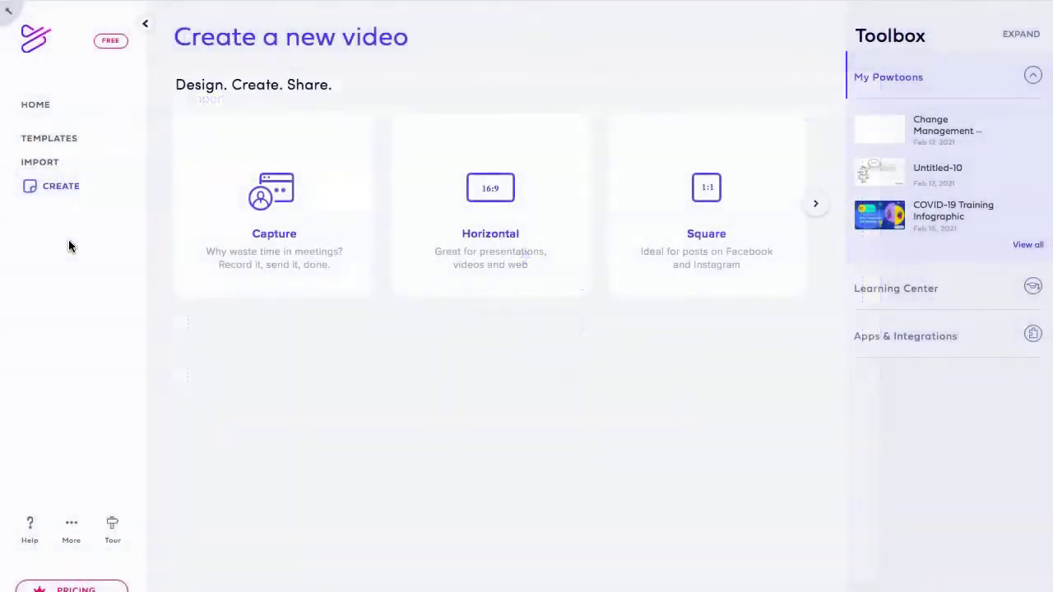
- Create a new Horizontal 16:9 video with the Whiteboard look, opening a blank untitled-1 slide
{"action": "left_click", "coordinate": [56, 188]}
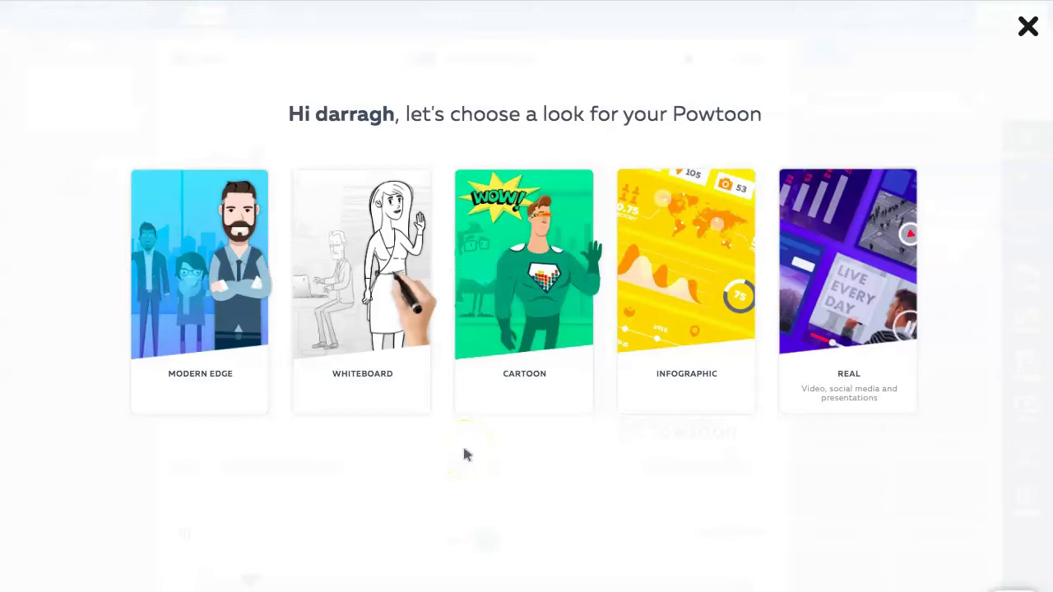
{"action": "mouse_move", "coordinate": [377, 303]}
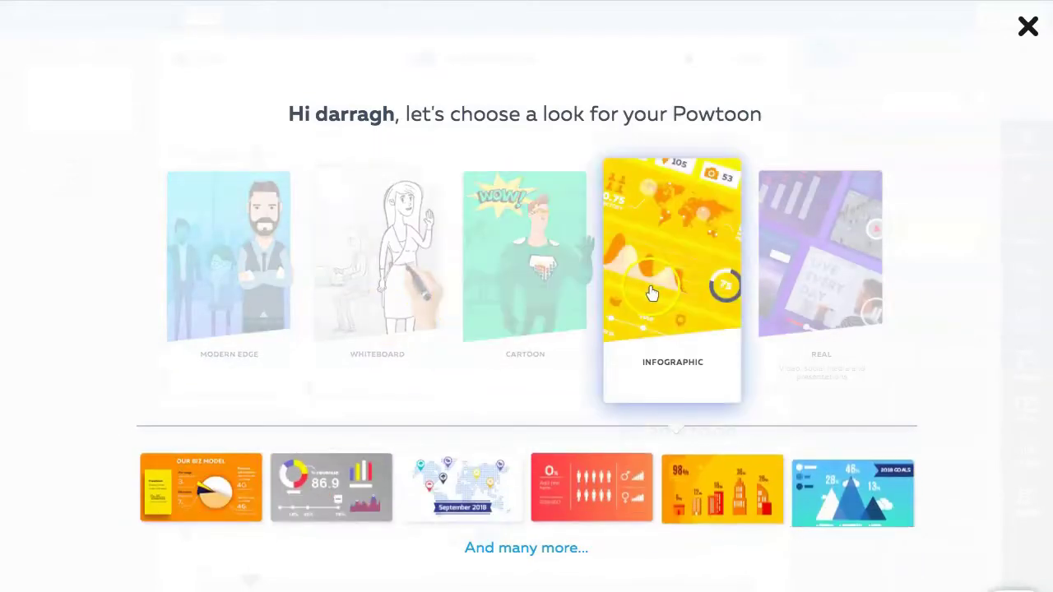
{"action": "mouse_move", "coordinate": [528, 296]}
{"action": "left_click", "coordinate": [349, 282]}
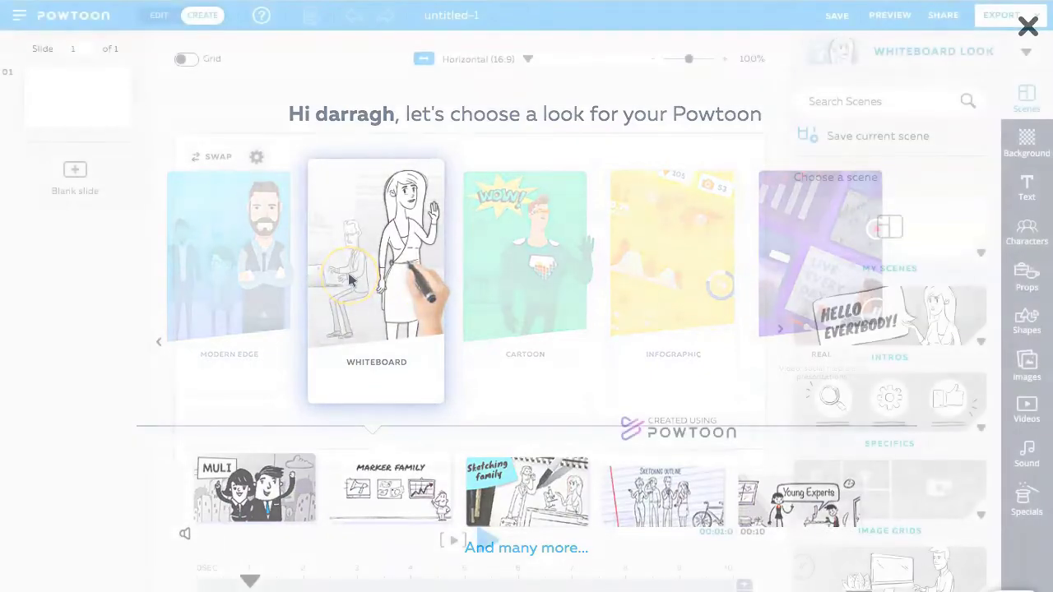
{"action": "left_click", "coordinate": [423, 295]}
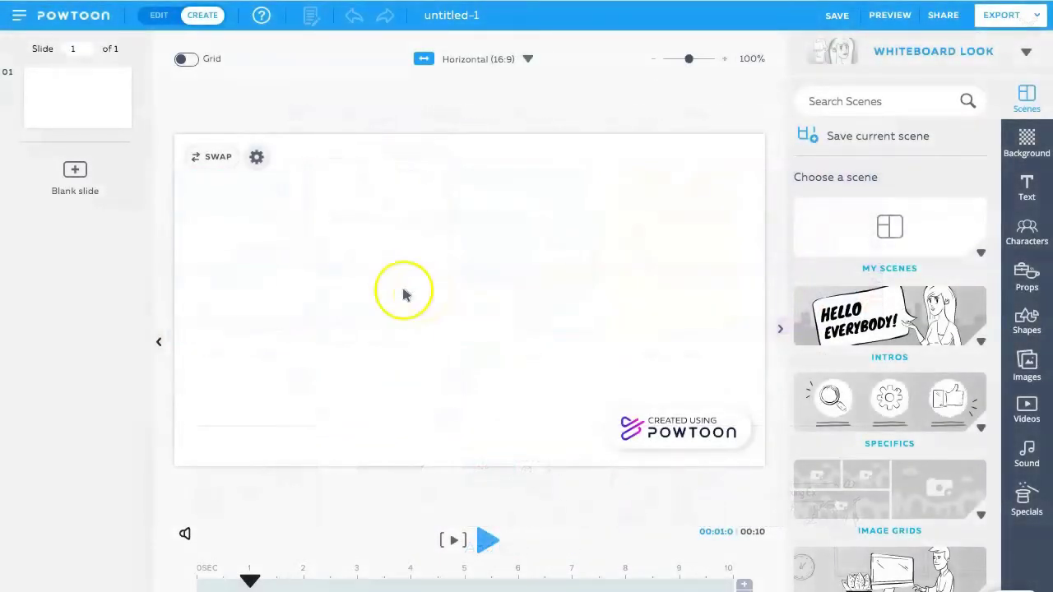
- Play back the blank slide, save the untitled-1 project, and bring up the Background list
{"action": "left_click", "coordinate": [80, 185]}
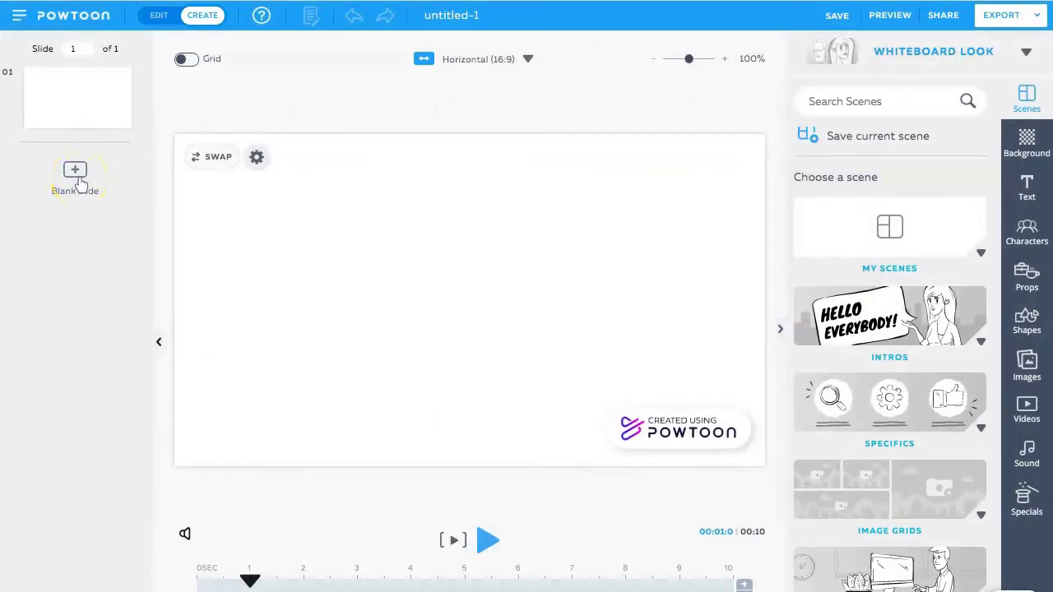
{"action": "left_click", "coordinate": [350, 516]}
{"action": "left_click", "coordinate": [483, 543]}
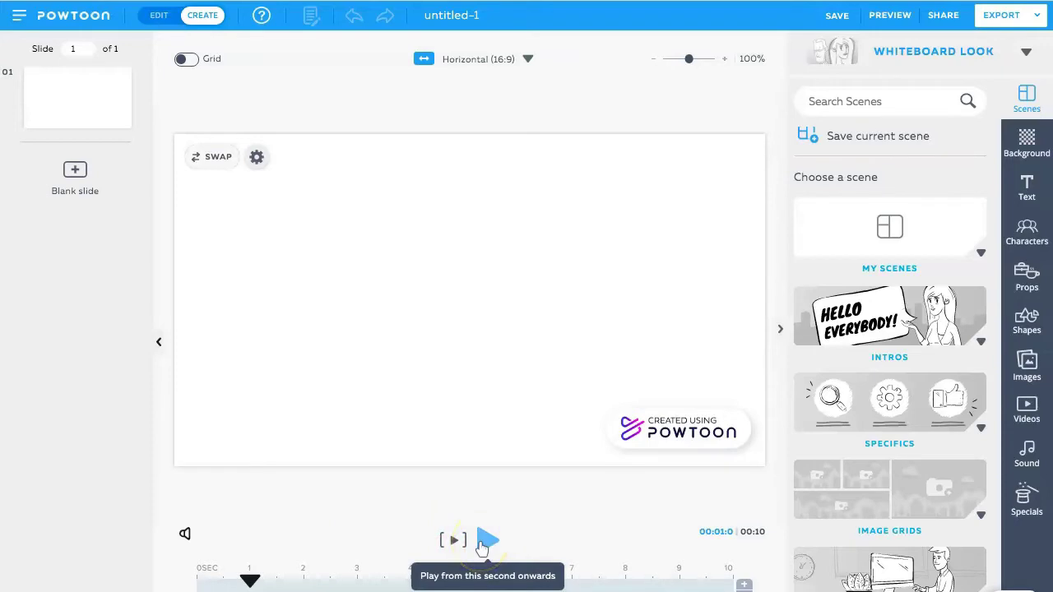
{"action": "left_click", "coordinate": [601, 202]}
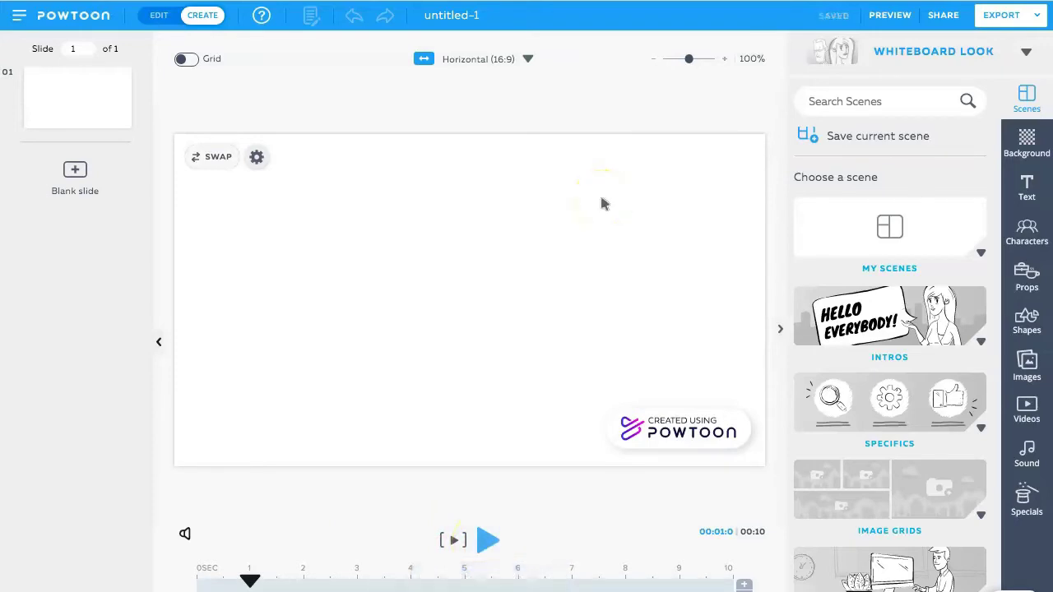
{"action": "left_click", "coordinate": [1027, 147]}
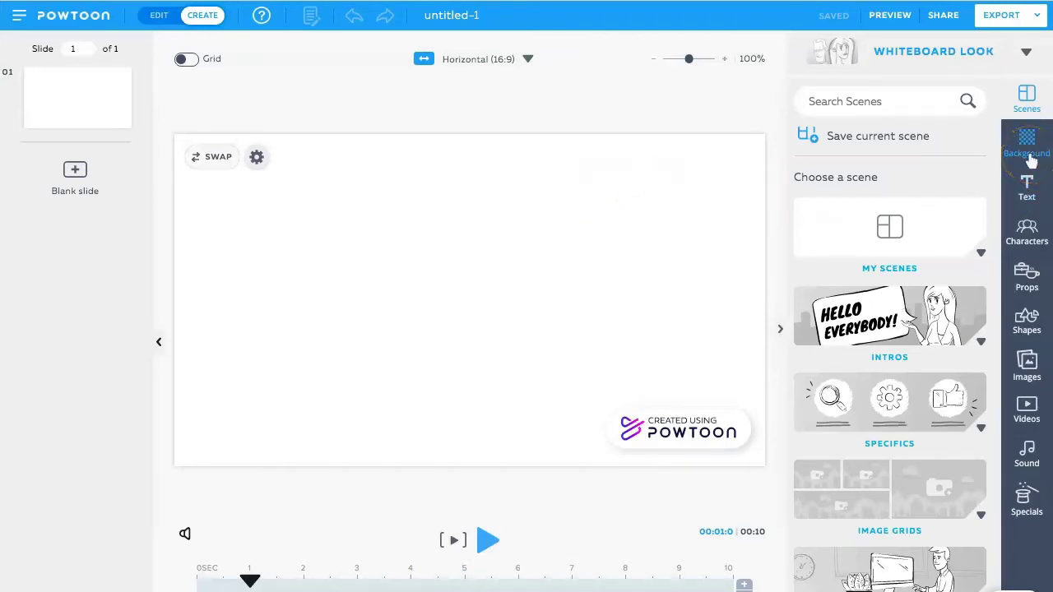
- Apply the first Office background from the Locations category to the slide
{"action": "left_click", "coordinate": [889, 263]}
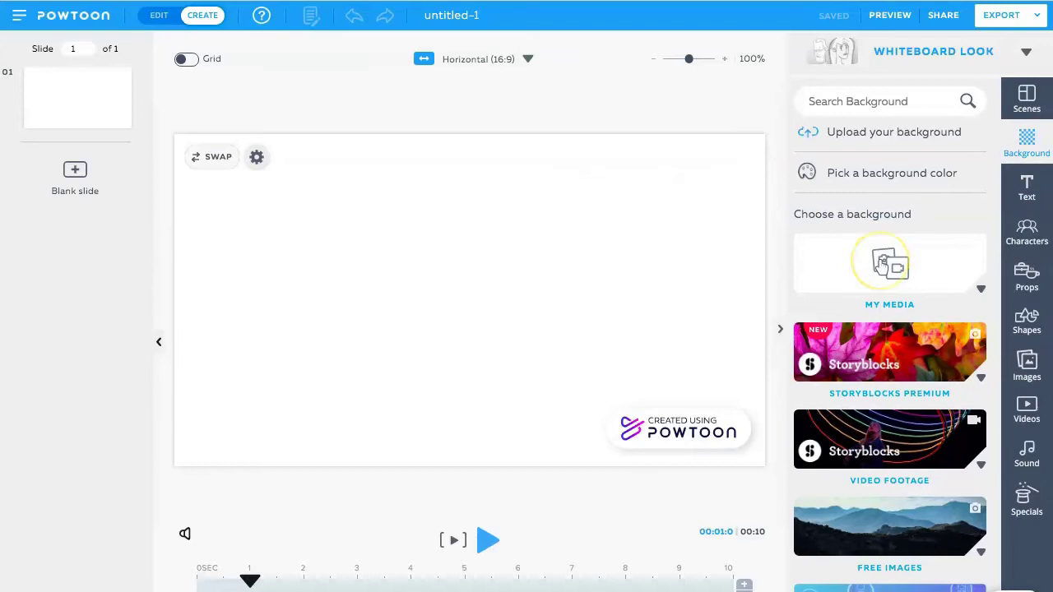
{"action": "scroll", "coordinate": [880, 265], "scroll_direction": "down", "scroll_amount": 2}
{"action": "scroll", "coordinate": [880, 265], "scroll_direction": "down", "scroll_amount": 4}
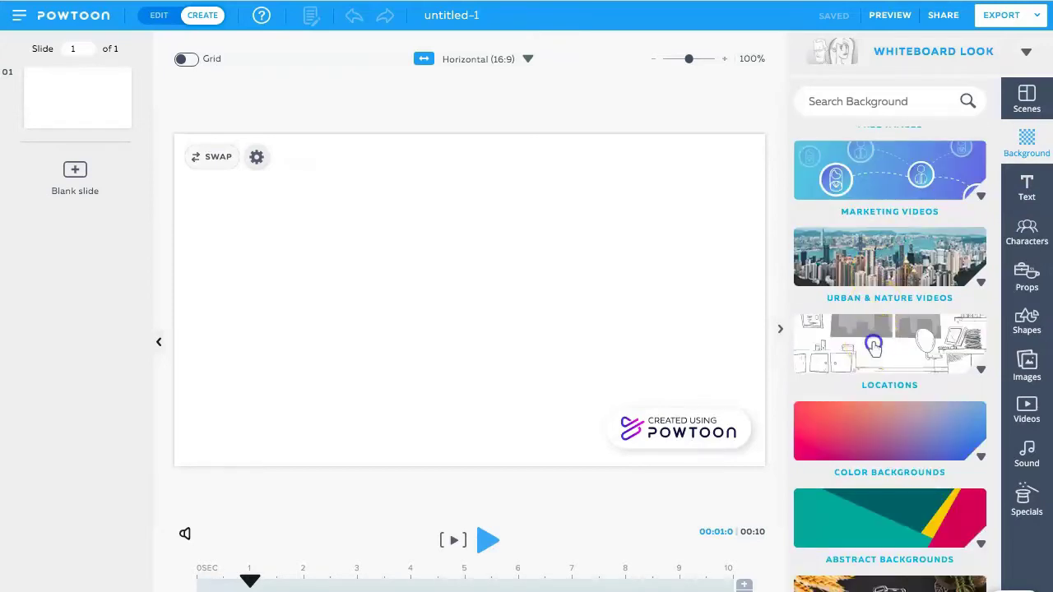
{"action": "left_click", "coordinate": [876, 347]}
{"action": "left_click", "coordinate": [846, 258]}
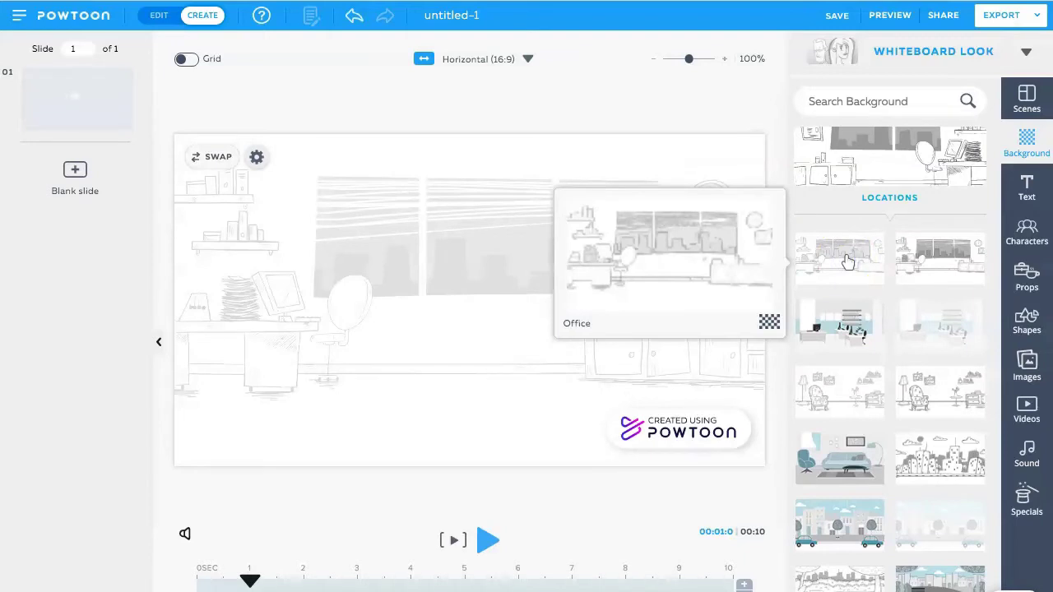
{"action": "left_click", "coordinate": [301, 468]}
{"action": "left_click", "coordinate": [522, 156]}
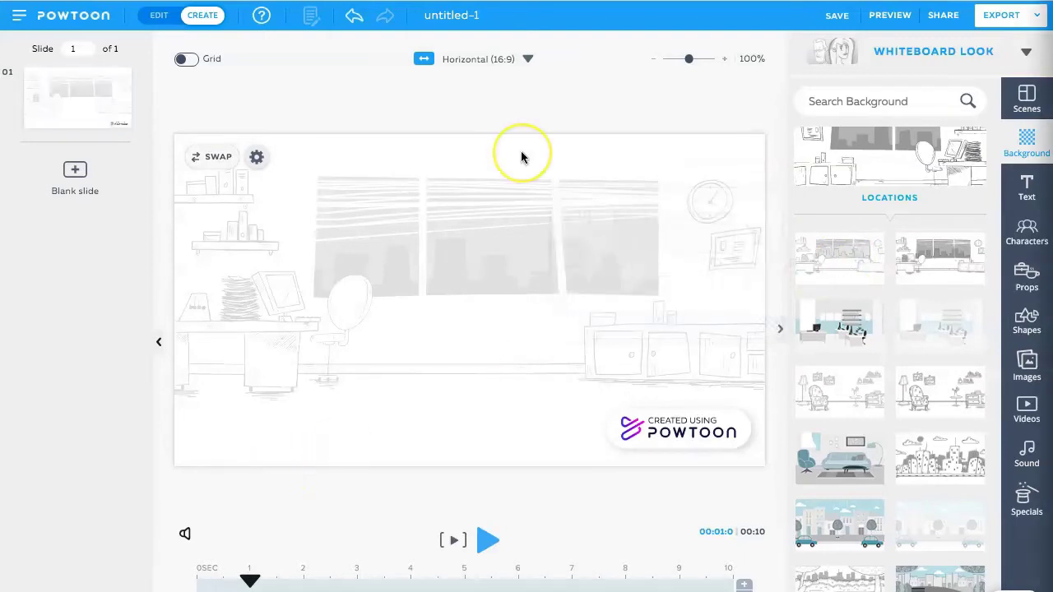
- Place the male character from the Marker - Free collection into the office scene
{"action": "left_click", "coordinate": [1027, 234]}
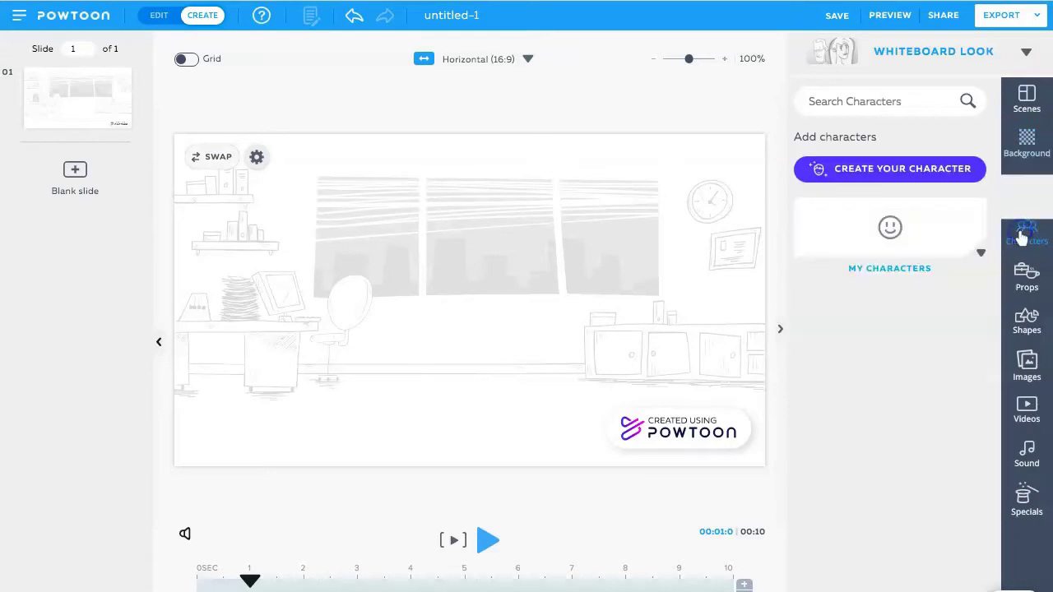
{"action": "left_click", "coordinate": [910, 284]}
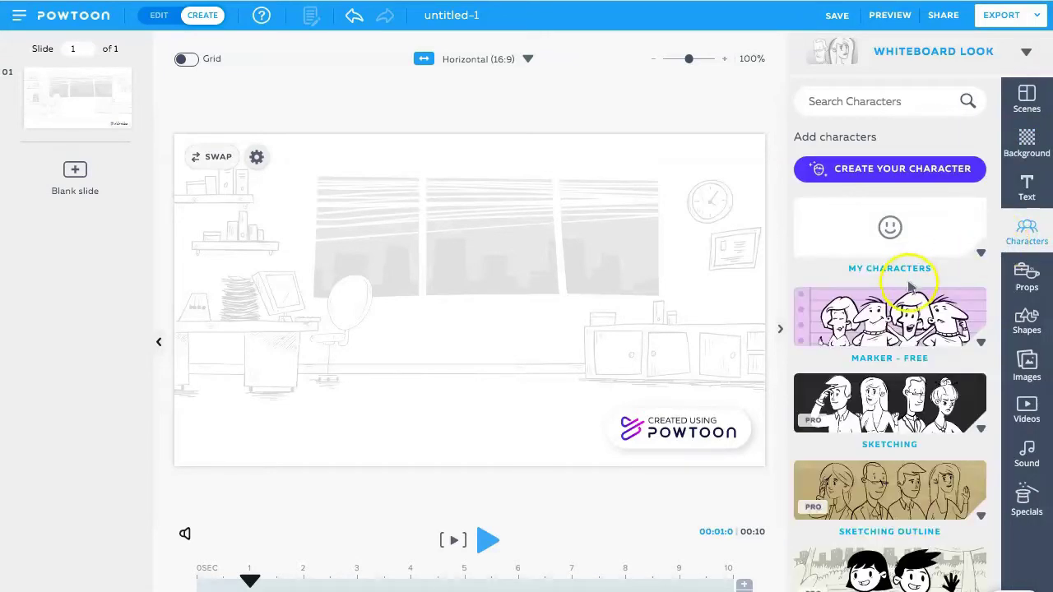
{"action": "left_click", "coordinate": [903, 319]}
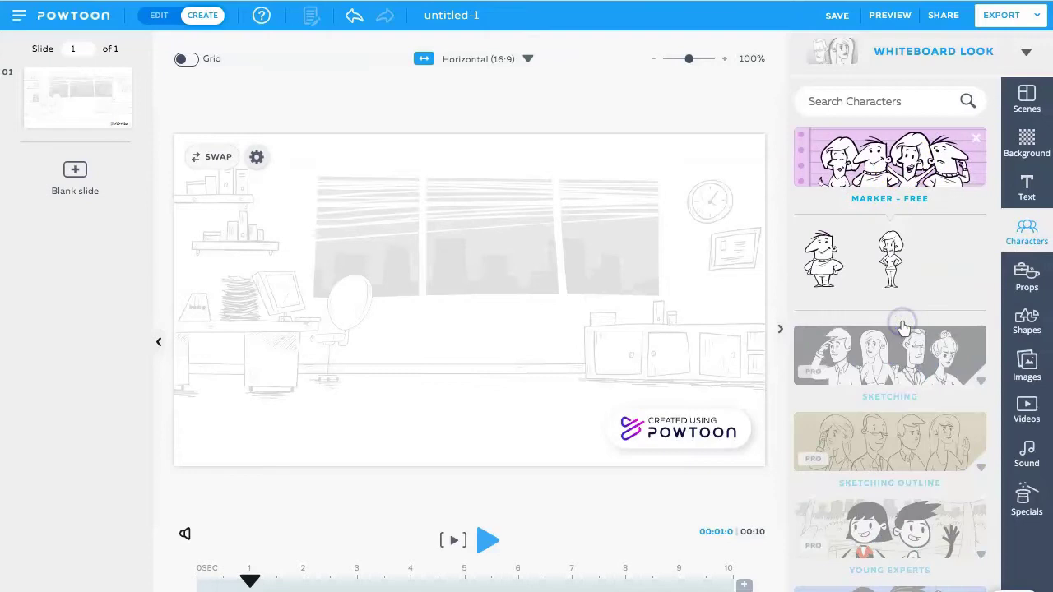
{"action": "left_click", "coordinate": [821, 256]}
{"action": "left_click_drag", "start_coordinate": [432, 344], "coordinate": [416, 351]}
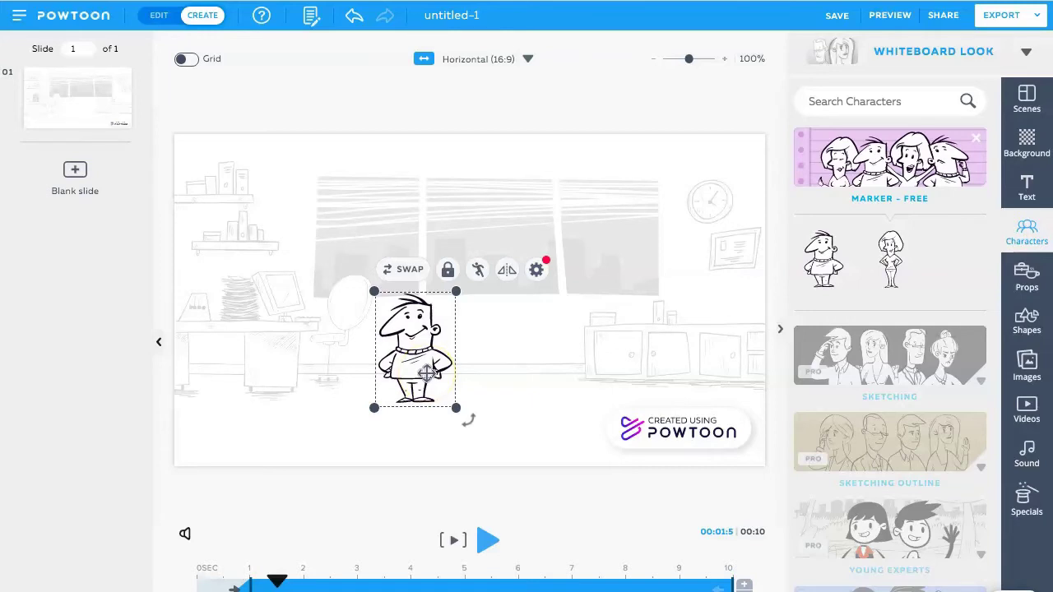
- Give the character the Thinking pose, enlarge it, and move it to the lower left
{"action": "left_click", "coordinate": [534, 272]}
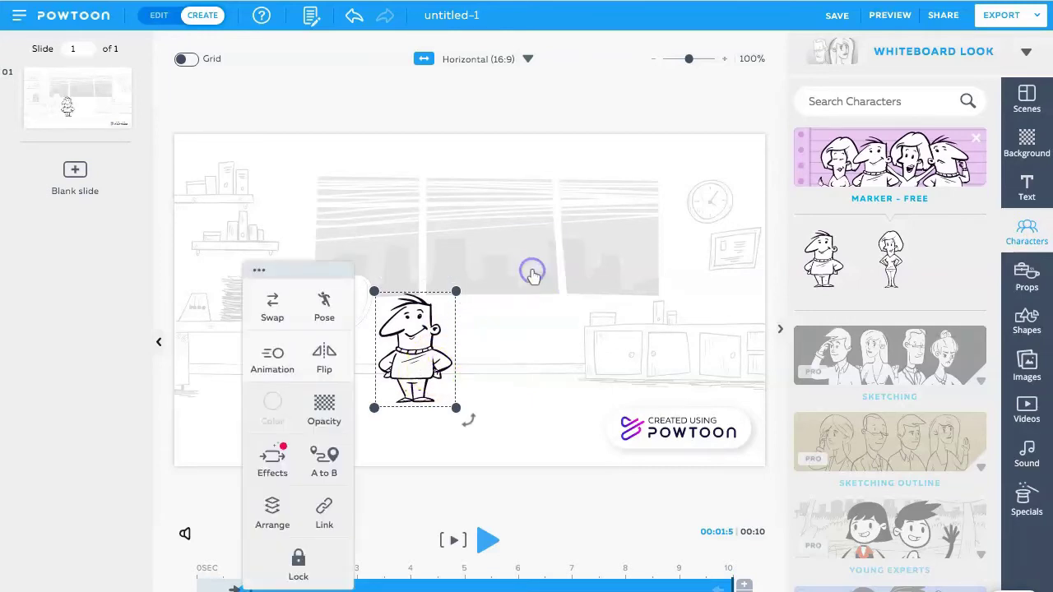
{"action": "left_click", "coordinate": [329, 317]}
{"action": "left_click", "coordinate": [211, 340]}
{"action": "left_click_drag", "start_coordinate": [456, 291], "coordinate": [496, 254]}
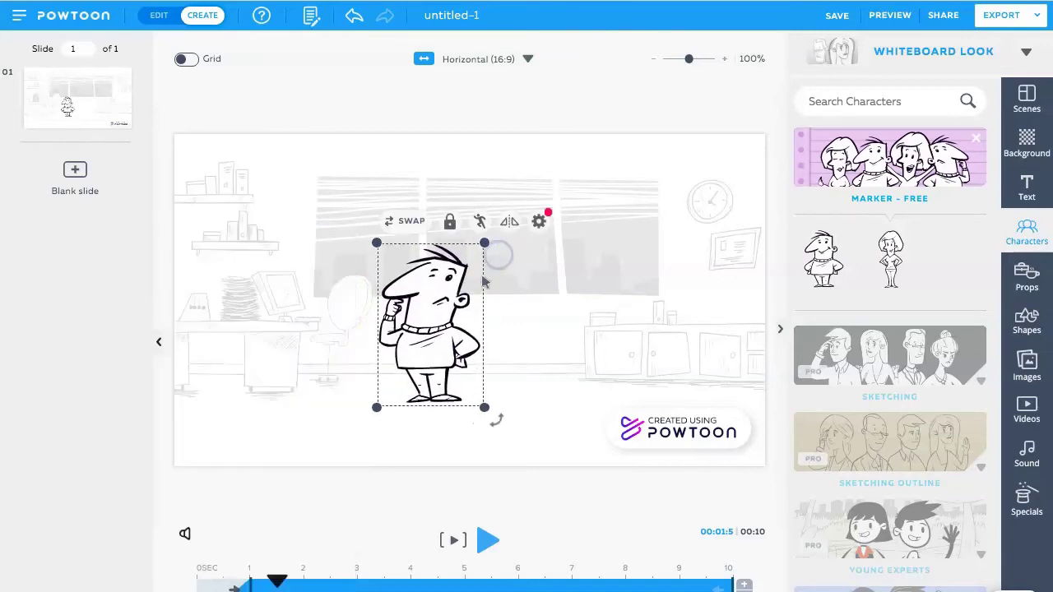
{"action": "left_click_drag", "start_coordinate": [451, 323], "coordinate": [362, 362]}
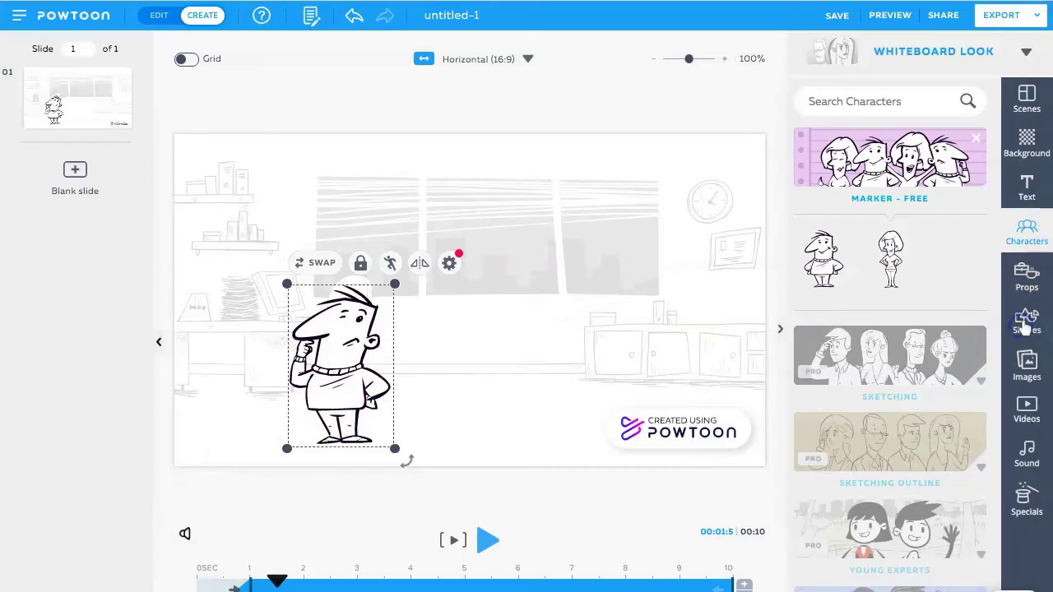
- Search props for 'square speech balloon' and place the round balloon in the upper centre
{"action": "left_click", "coordinate": [1027, 274]}
{"action": "left_click", "coordinate": [909, 101]}
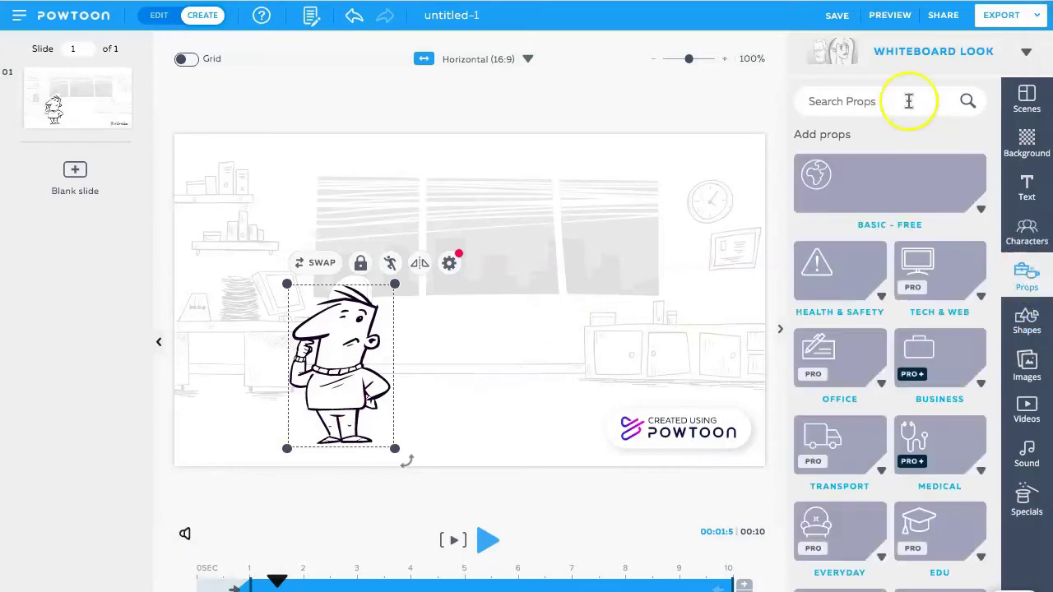
{"action": "type", "text": "speech"}
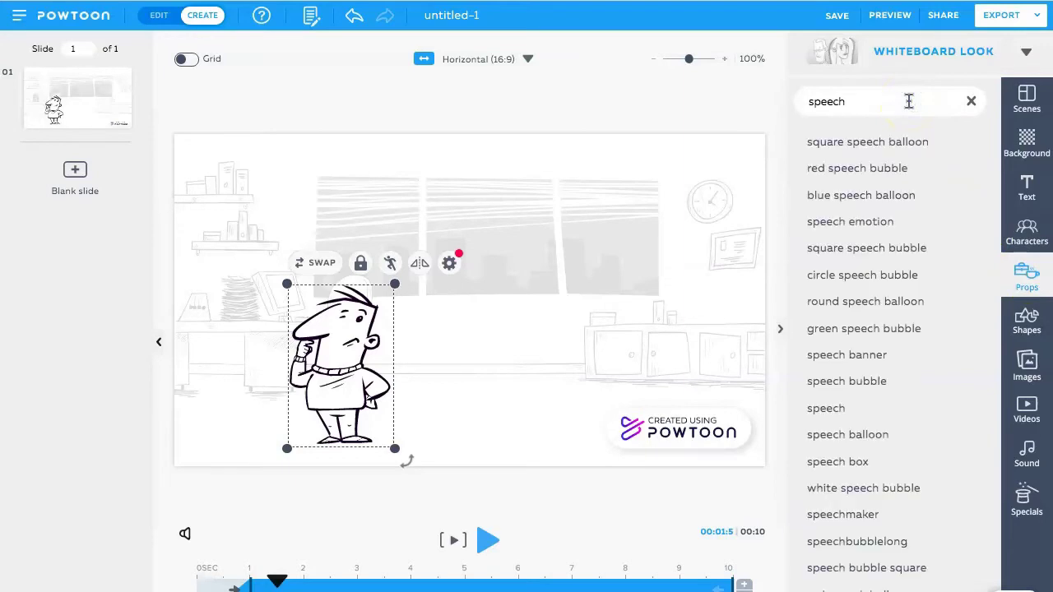
{"action": "left_click", "coordinate": [889, 145]}
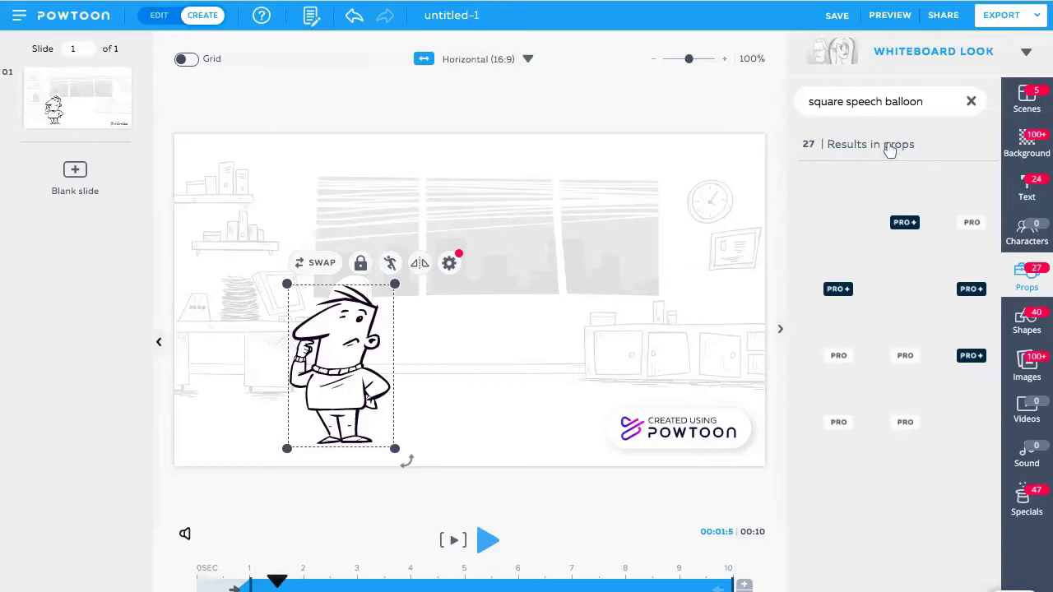
{"action": "left_click", "coordinate": [829, 553]}
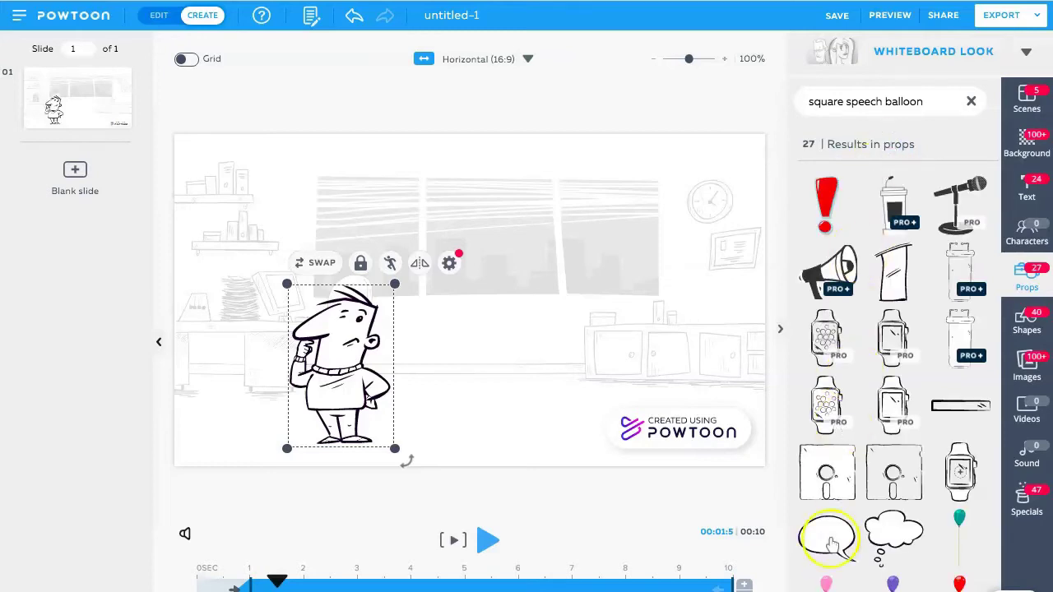
{"action": "left_click_drag", "start_coordinate": [829, 556], "coordinate": [474, 210]}
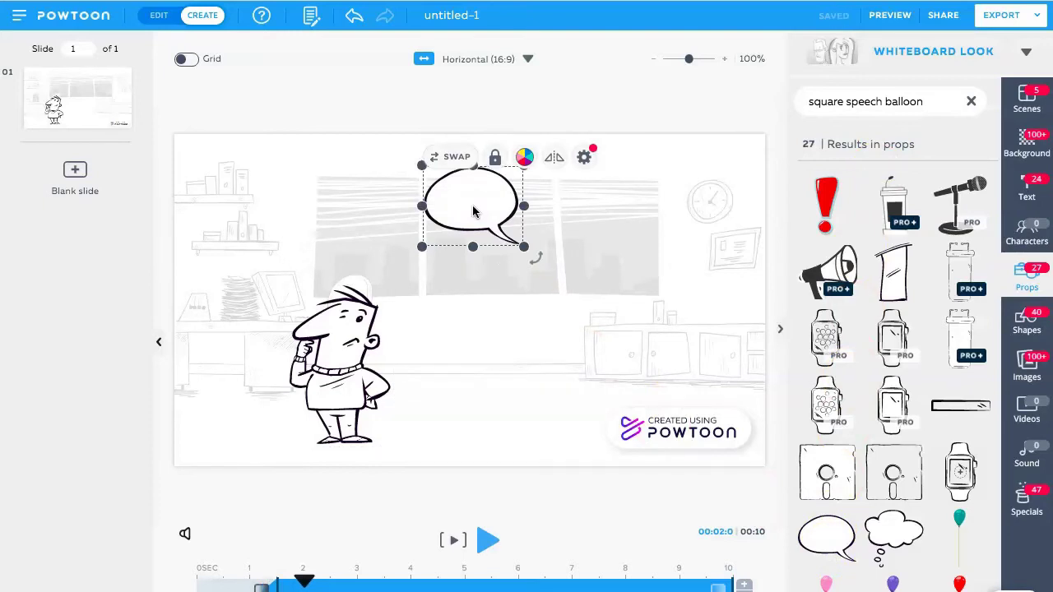
- Flip the balloon and enlarge it downward so its tail points toward the character
{"action": "left_click", "coordinate": [554, 157]}
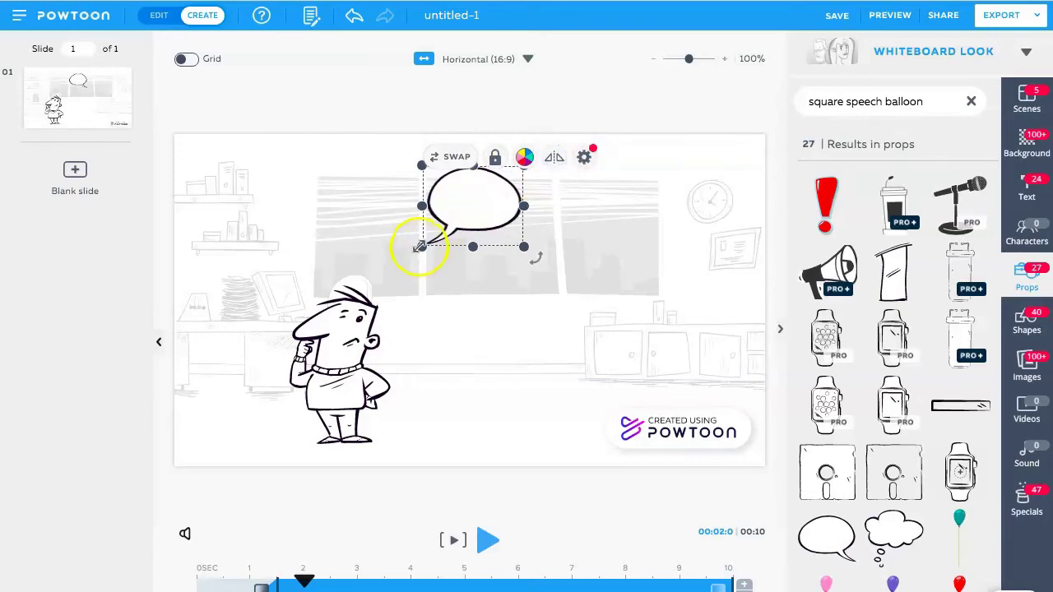
{"action": "left_click_drag", "start_coordinate": [420, 245], "coordinate": [375, 284]}
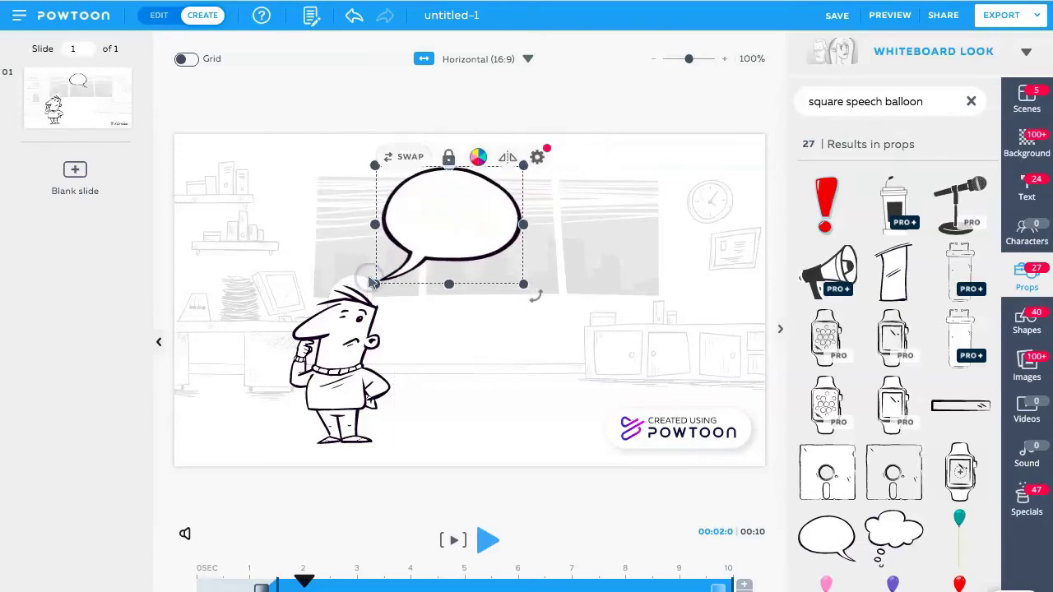
{"action": "left_click", "coordinate": [694, 258]}
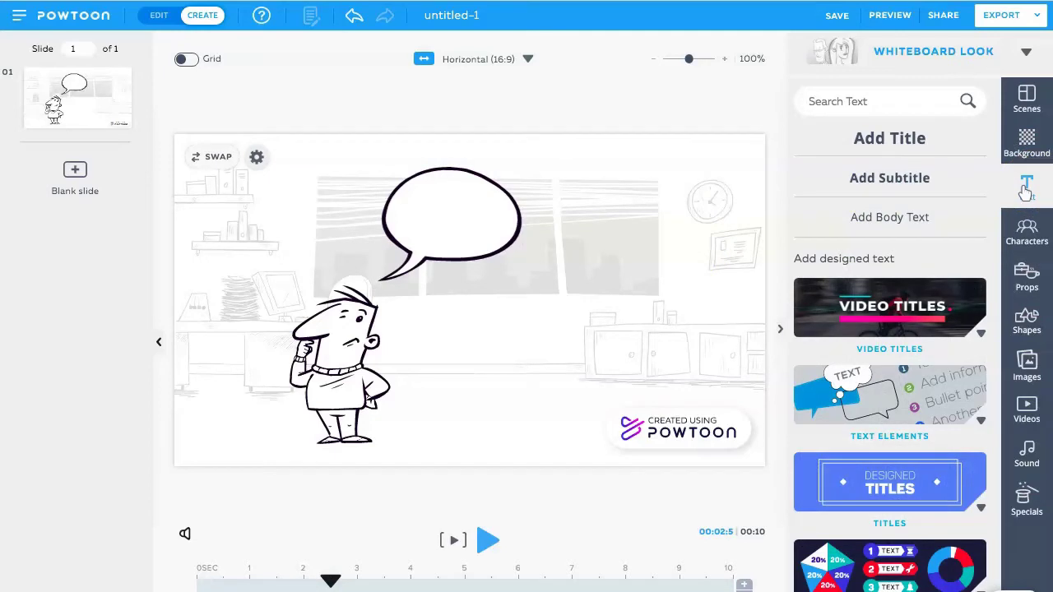
- Add a body text reading 'Hello' and drag it inside the speech balloon
{"action": "left_click", "coordinate": [921, 144]}
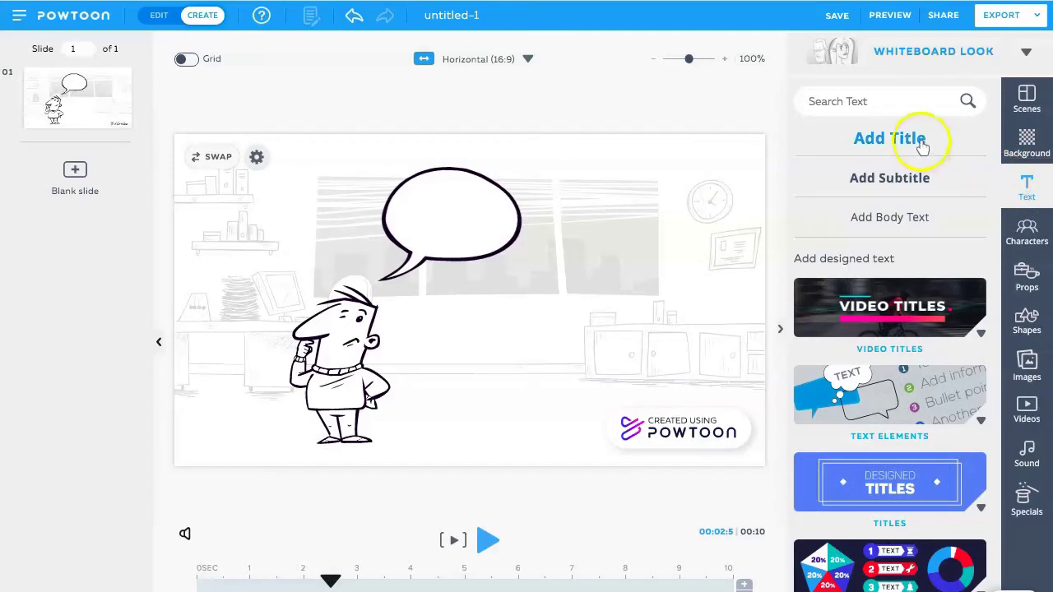
{"action": "left_click", "coordinate": [905, 216]}
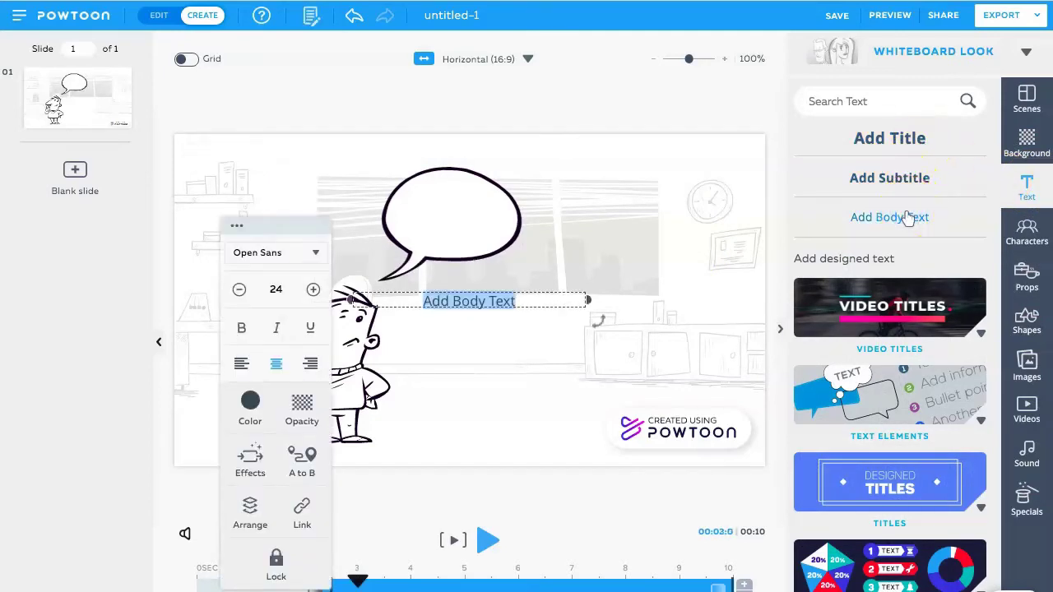
{"action": "left_click", "coordinate": [458, 301]}
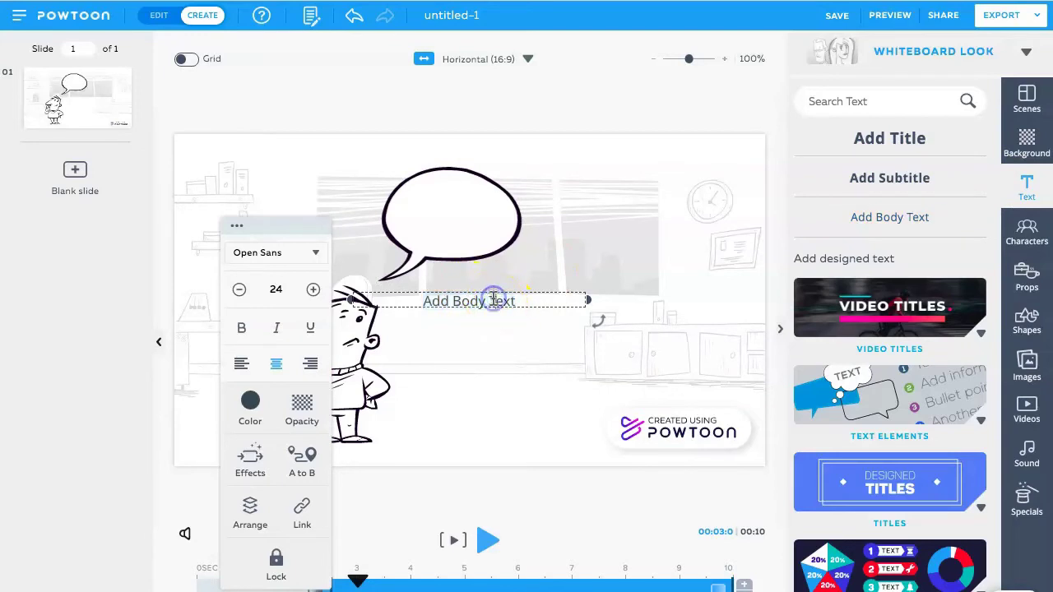
{"action": "type", "text": "Hello"}
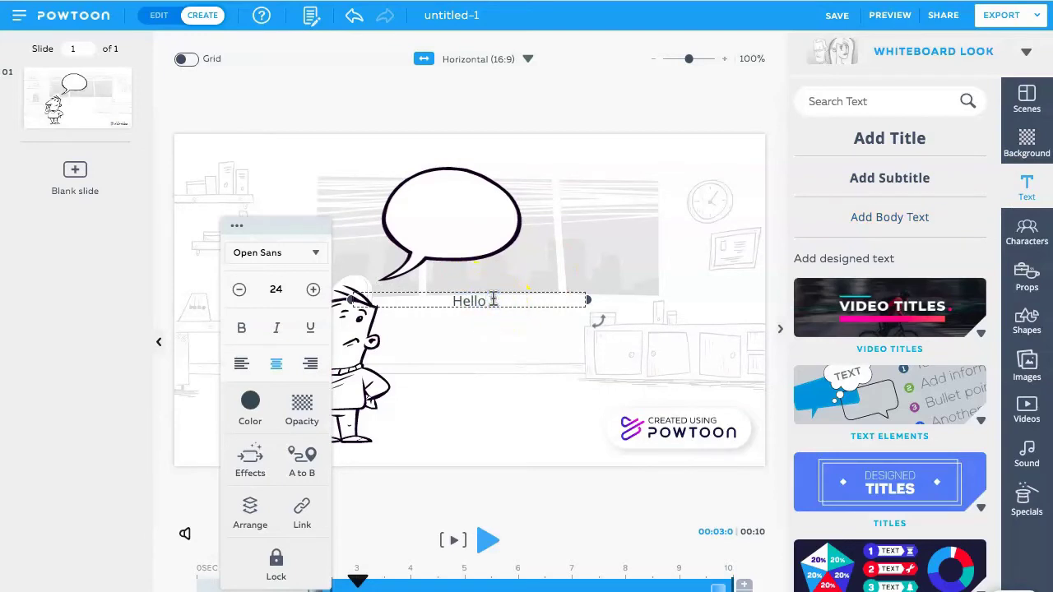
{"action": "left_click", "coordinate": [507, 298]}
{"action": "left_click", "coordinate": [477, 305]}
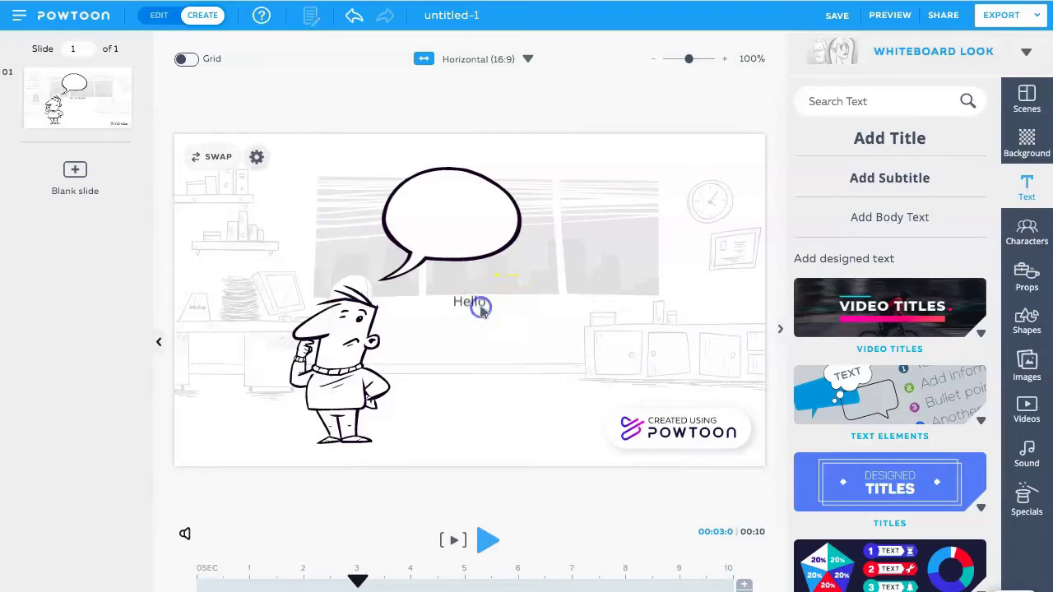
{"action": "left_click_drag", "start_coordinate": [482, 305], "coordinate": [459, 214]}
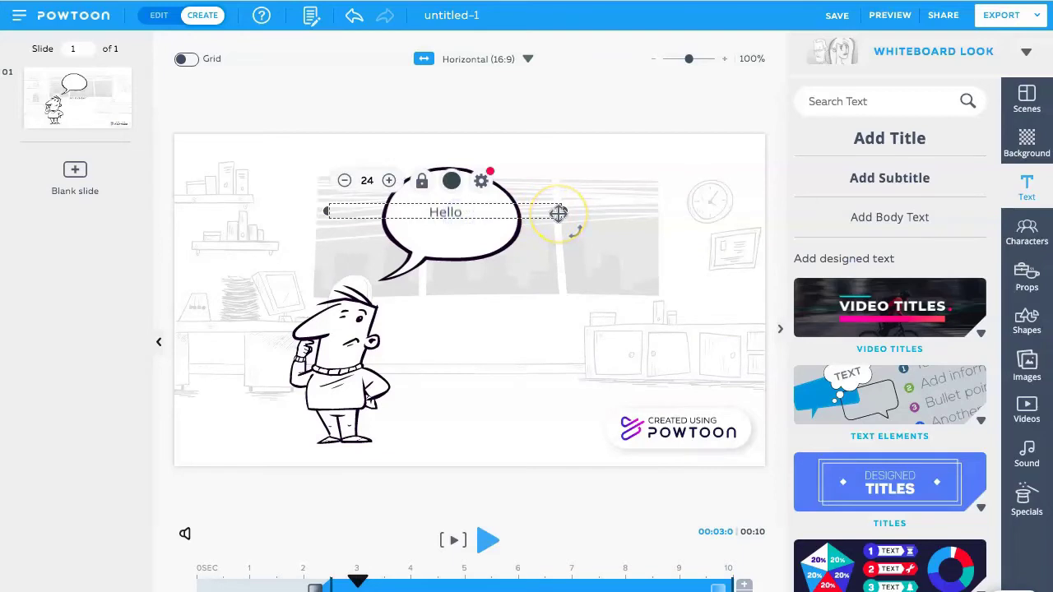
- Step the Hello text's font size up to 36 so it fills the speech balloon
{"action": "left_click", "coordinate": [388, 181]}
{"action": "left_click", "coordinate": [388, 181]}
{"action": "left_click", "coordinate": [388, 181]}
{"action": "left_click", "coordinate": [389, 181]}
{"action": "left_click", "coordinate": [388, 181]}
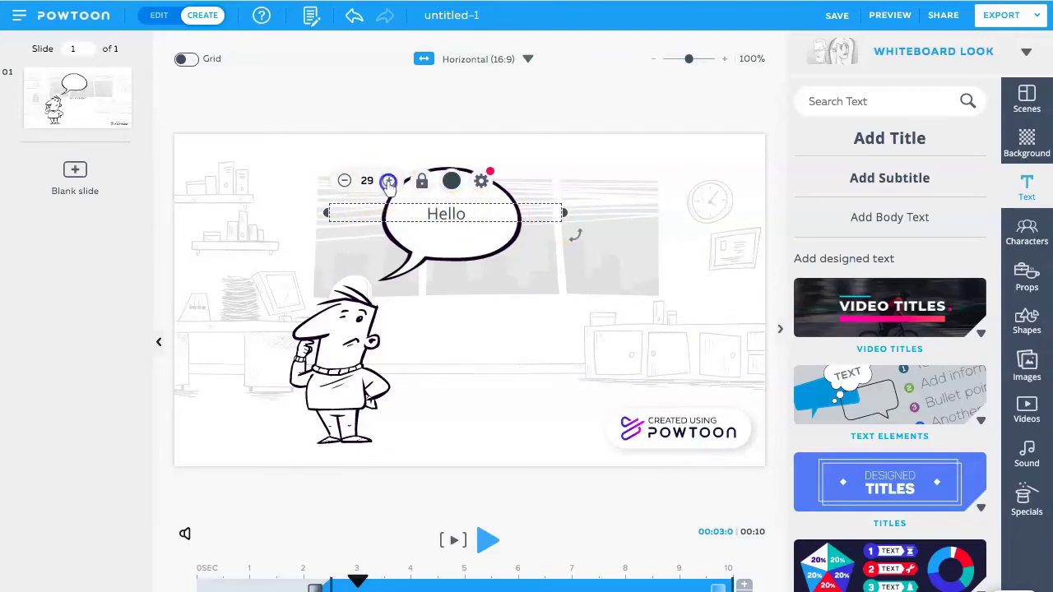
{"action": "left_click", "coordinate": [389, 181]}
{"action": "left_click", "coordinate": [388, 181]}
{"action": "left_click", "coordinate": [389, 181]}
{"action": "left_click", "coordinate": [389, 181]}
{"action": "left_click", "coordinate": [388, 181]}
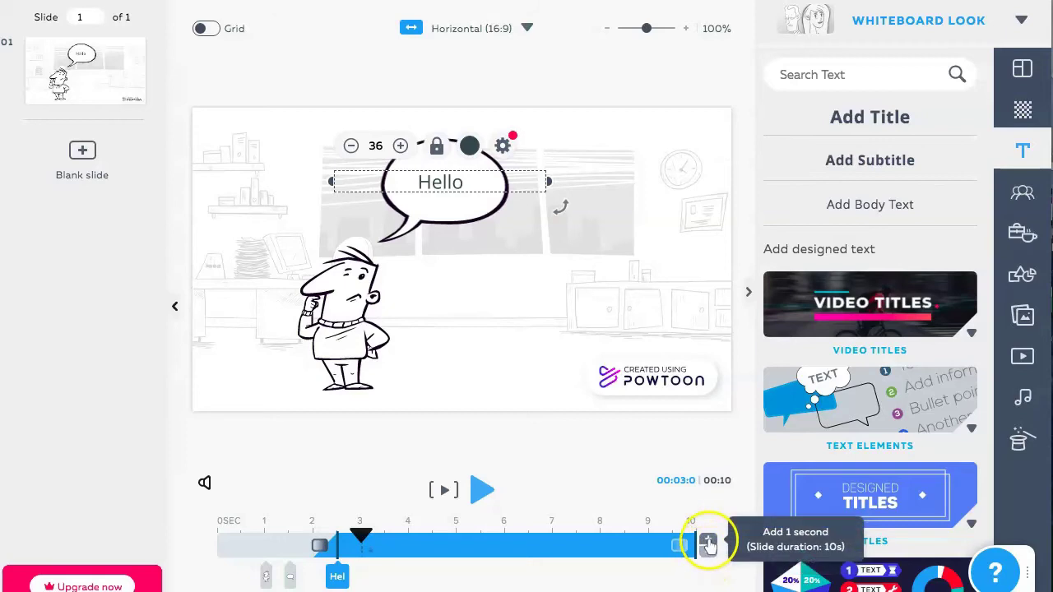
- Extend the slide to 11 seconds and move the character's entrance start to 1.5s
{"action": "left_click", "coordinate": [708, 541]}
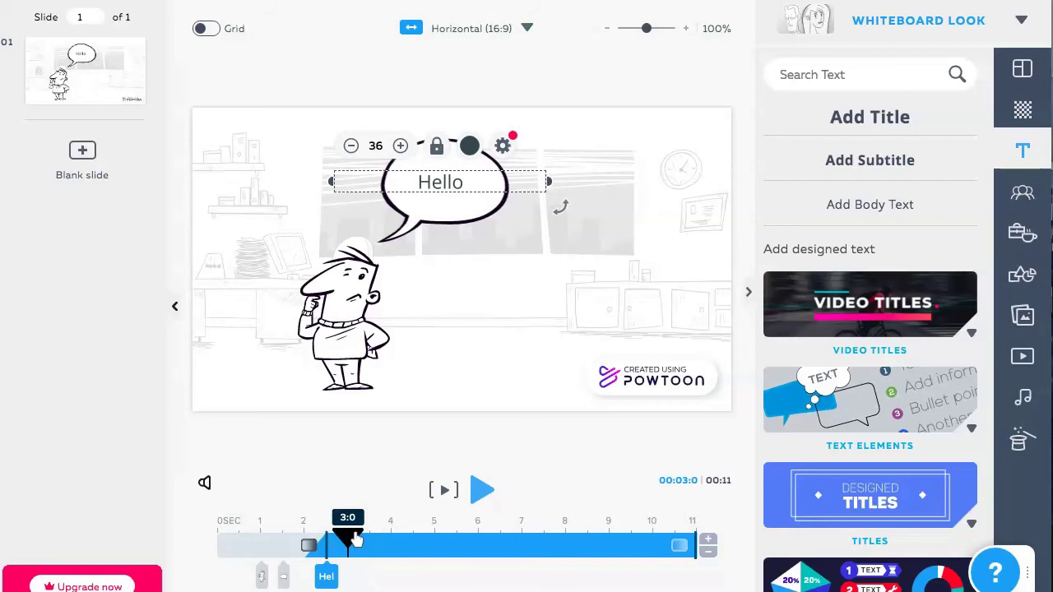
{"action": "left_click", "coordinate": [338, 316]}
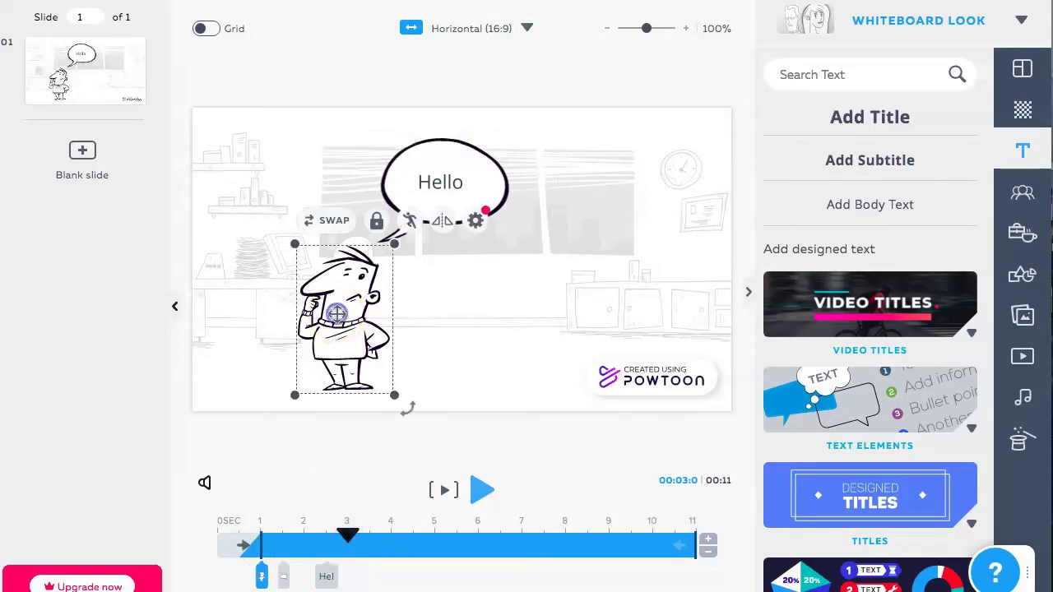
{"action": "left_click", "coordinate": [260, 546]}
{"action": "mouse_move", "coordinate": [260, 545]}
{"action": "left_mouse_down"}
{"action": "mouse_move", "coordinate": [297, 541]}
{"action": "mouse_move", "coordinate": [238, 544]}
{"action": "mouse_move", "coordinate": [256, 544]}
{"action": "left_mouse_up"}
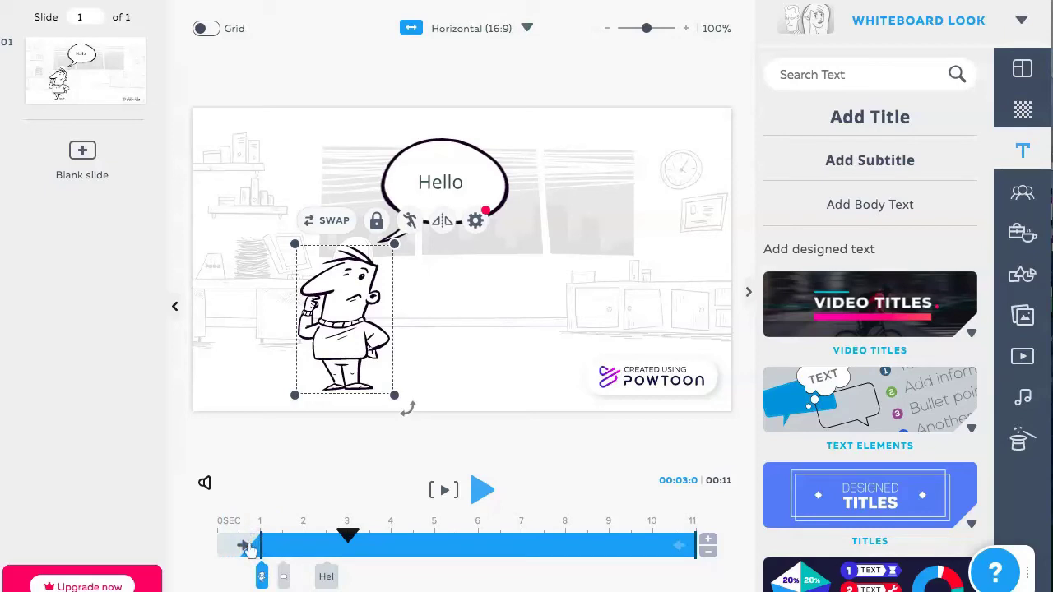
- Change the character's entrance effect to Slide Up, then scrub the preview back to 0.5s
{"action": "left_click", "coordinate": [244, 547]}
{"action": "left_click", "coordinate": [244, 547]}
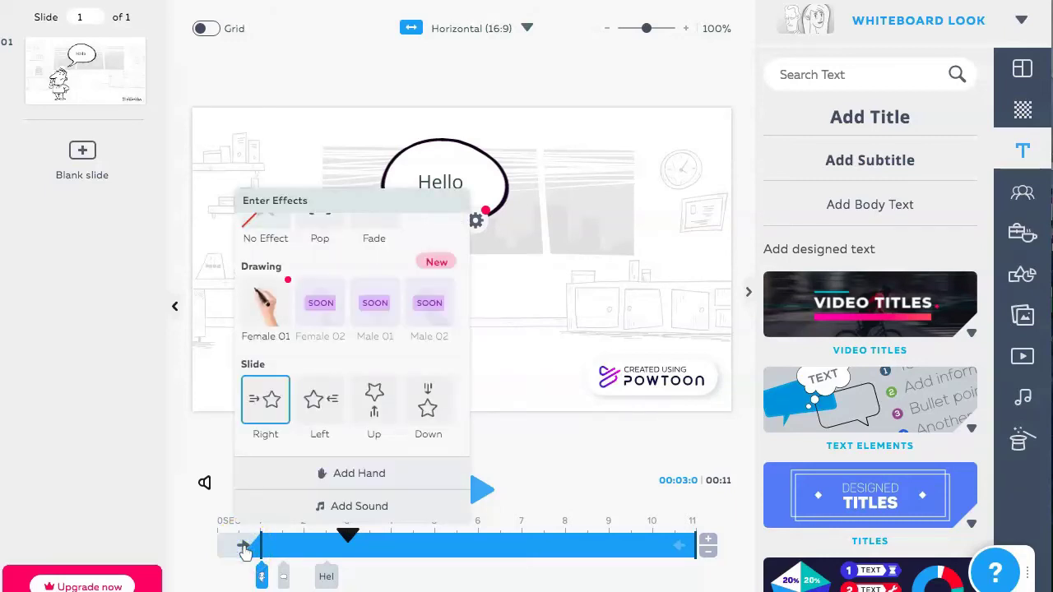
{"action": "left_click", "coordinate": [377, 394]}
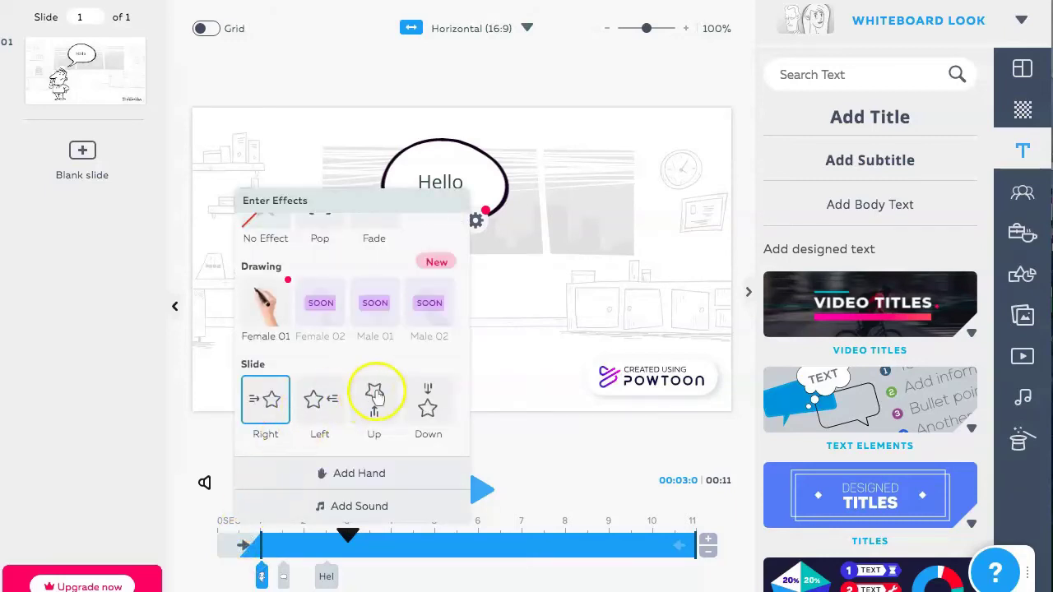
{"action": "left_click", "coordinate": [211, 436]}
{"action": "left_click_drag", "start_coordinate": [347, 535], "coordinate": [369, 535]}
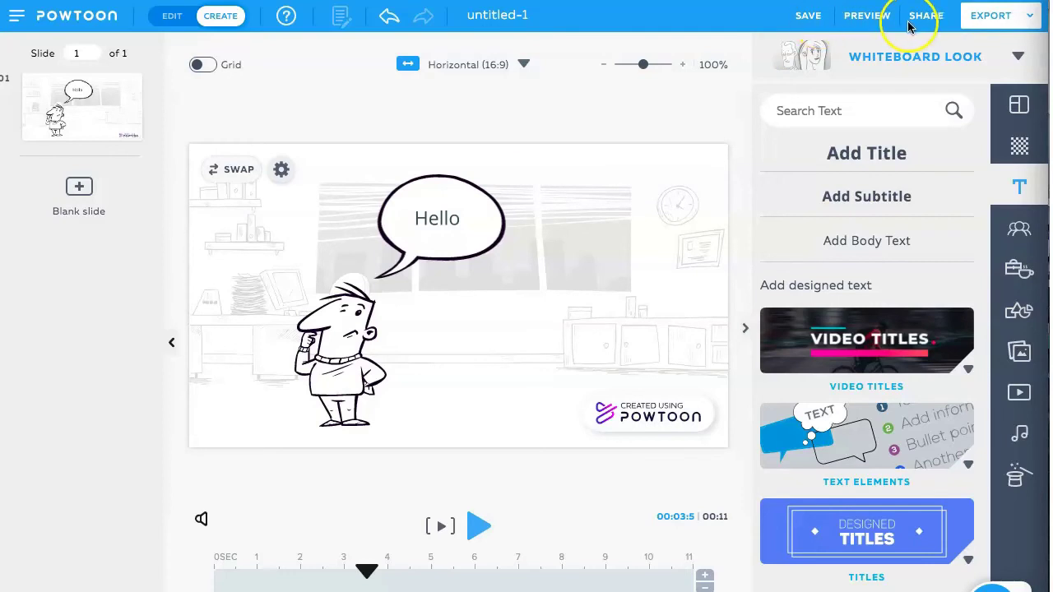
- Look over the EXPORT options such as YouTube, Vimeo and Download PPT, reaching the education templates page
{"action": "left_click", "coordinate": [998, 18]}
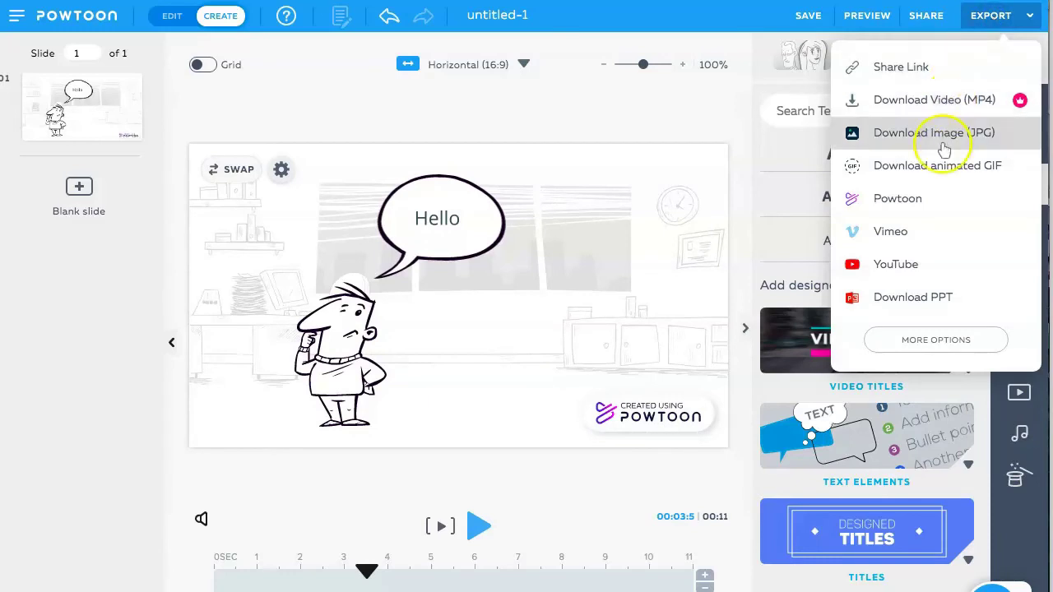
{"action": "left_click", "coordinate": [926, 264]}
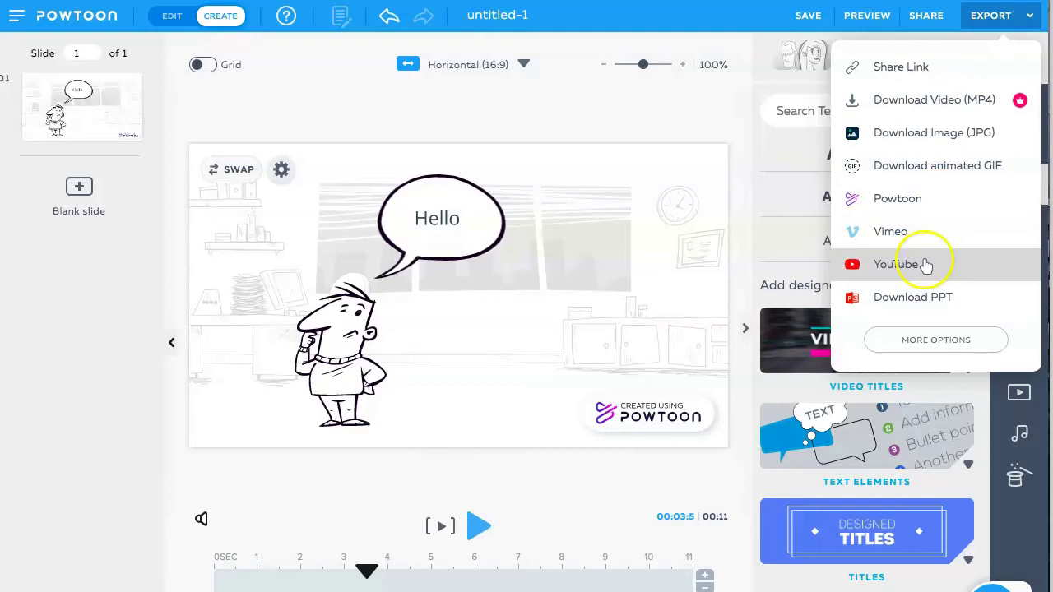
{"action": "left_click", "coordinate": [924, 232]}
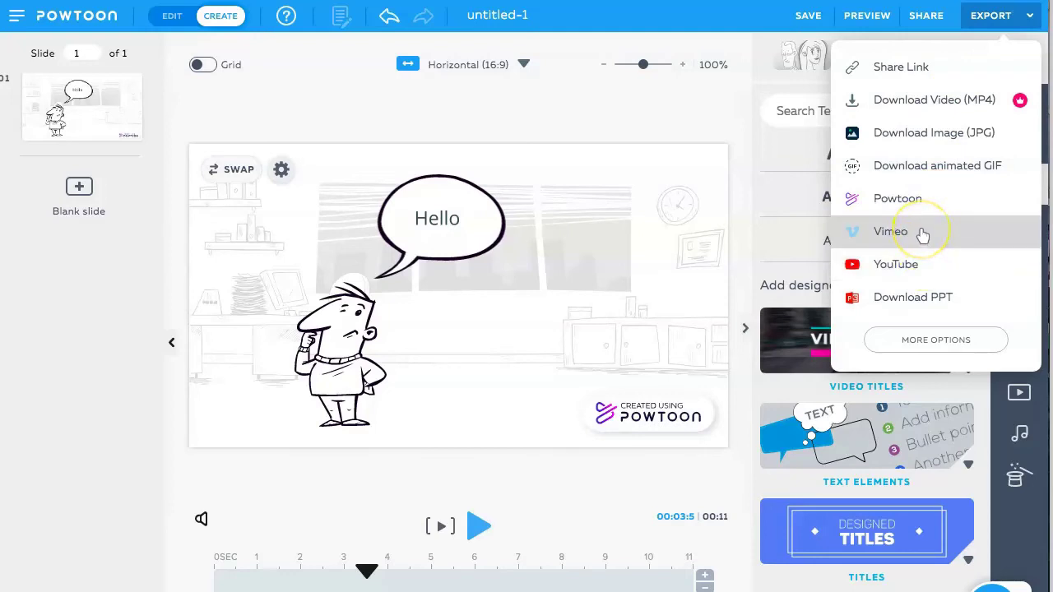
{"action": "left_click", "coordinate": [913, 303]}
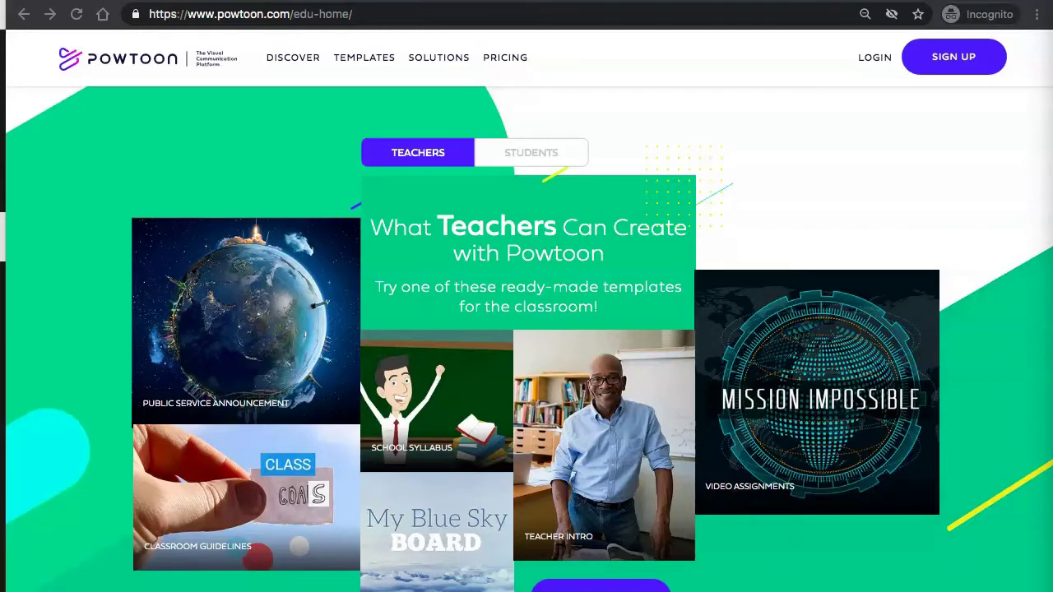
- Preview the School Syllabus sample, then open the Teaching English Language Learners presentation page
{"action": "left_click", "coordinate": [531, 355]}
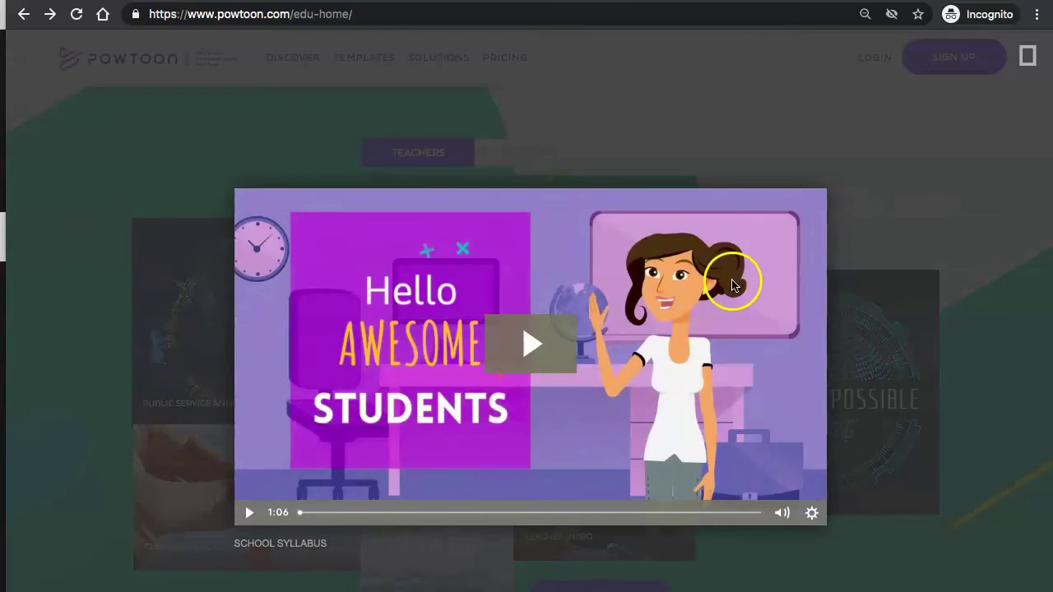
{"action": "left_click", "coordinate": [534, 360]}
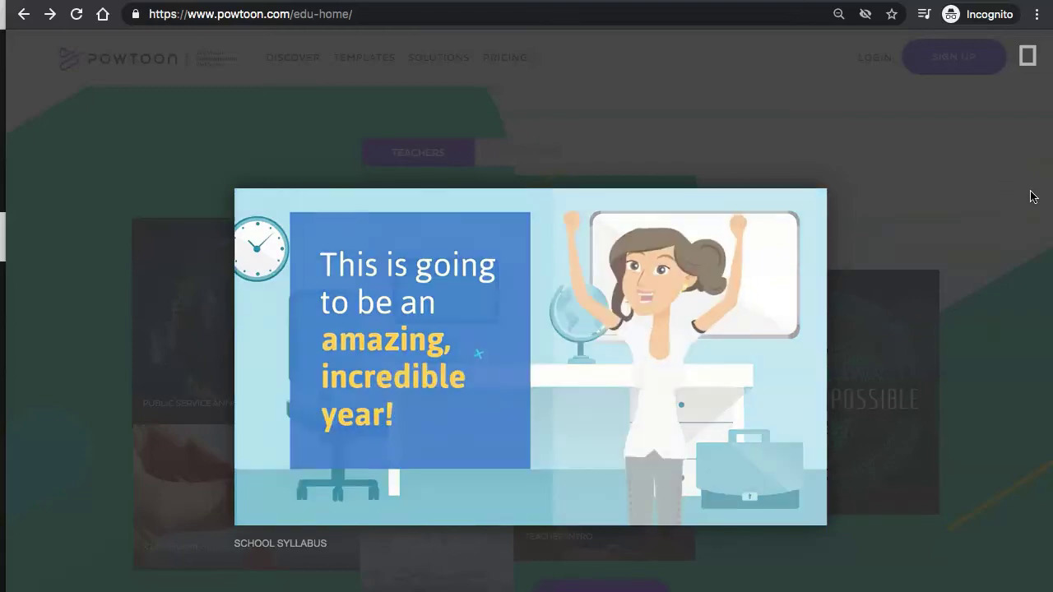
{"action": "left_click", "coordinate": [427, 405]}
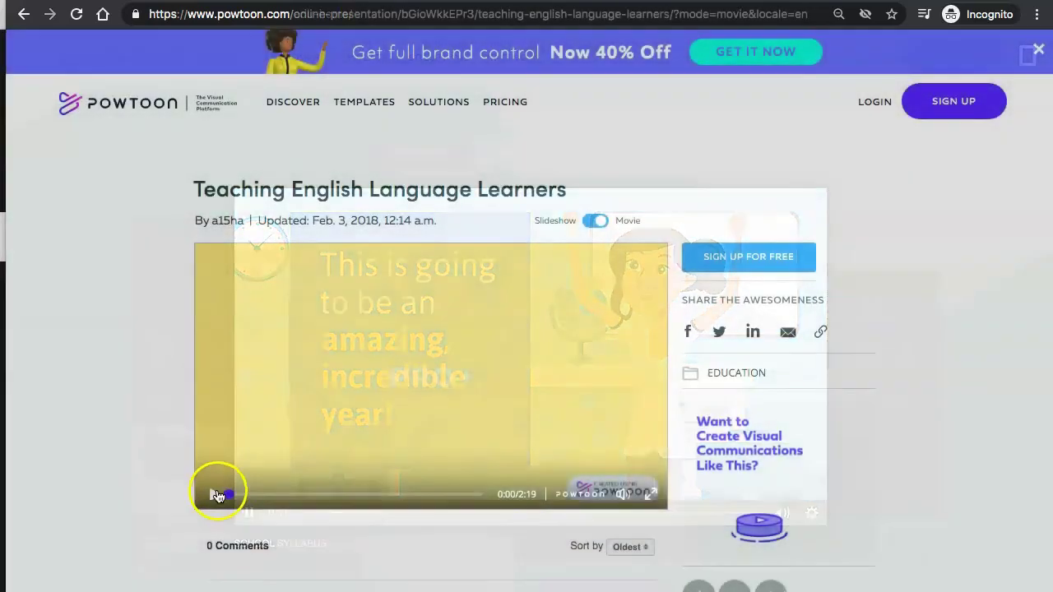